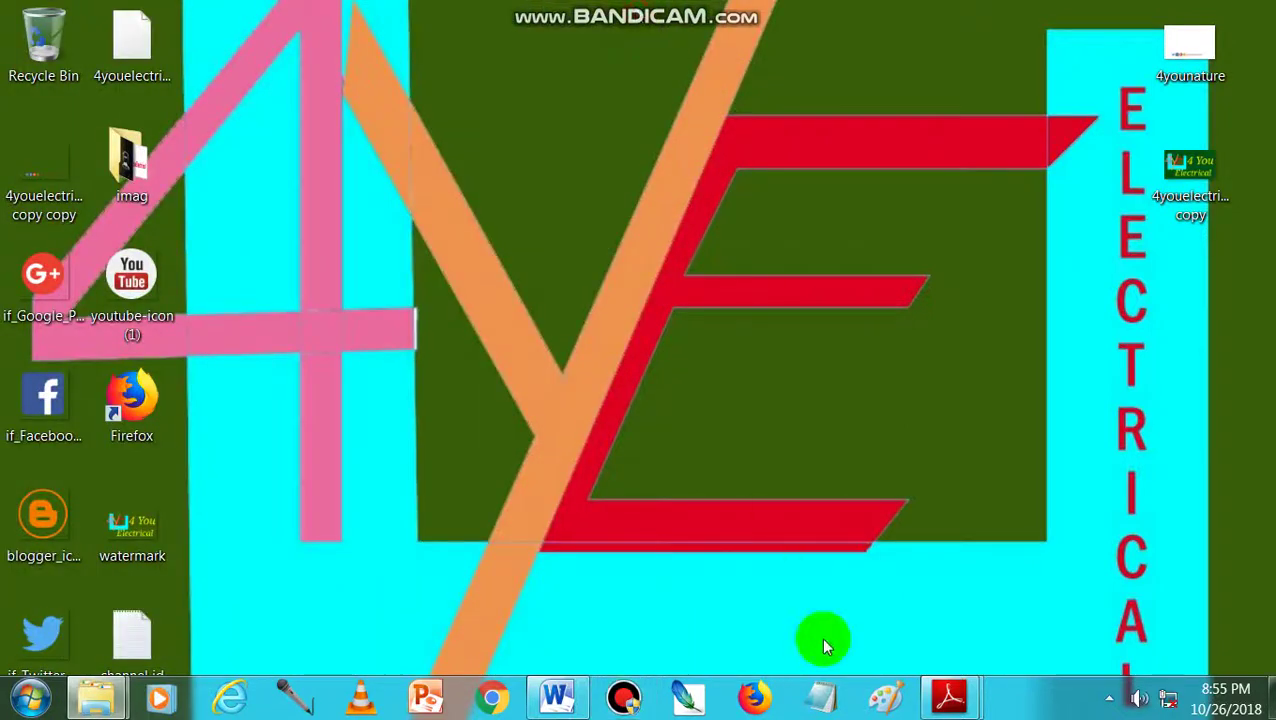
Switch to kech101.pdf in Adobe Reader and copy the heading "SOME BASIC CONCEPTS OF CHEMISTRY" on page 1
{"action": "mouse_move", "coordinate": [552, 682]}
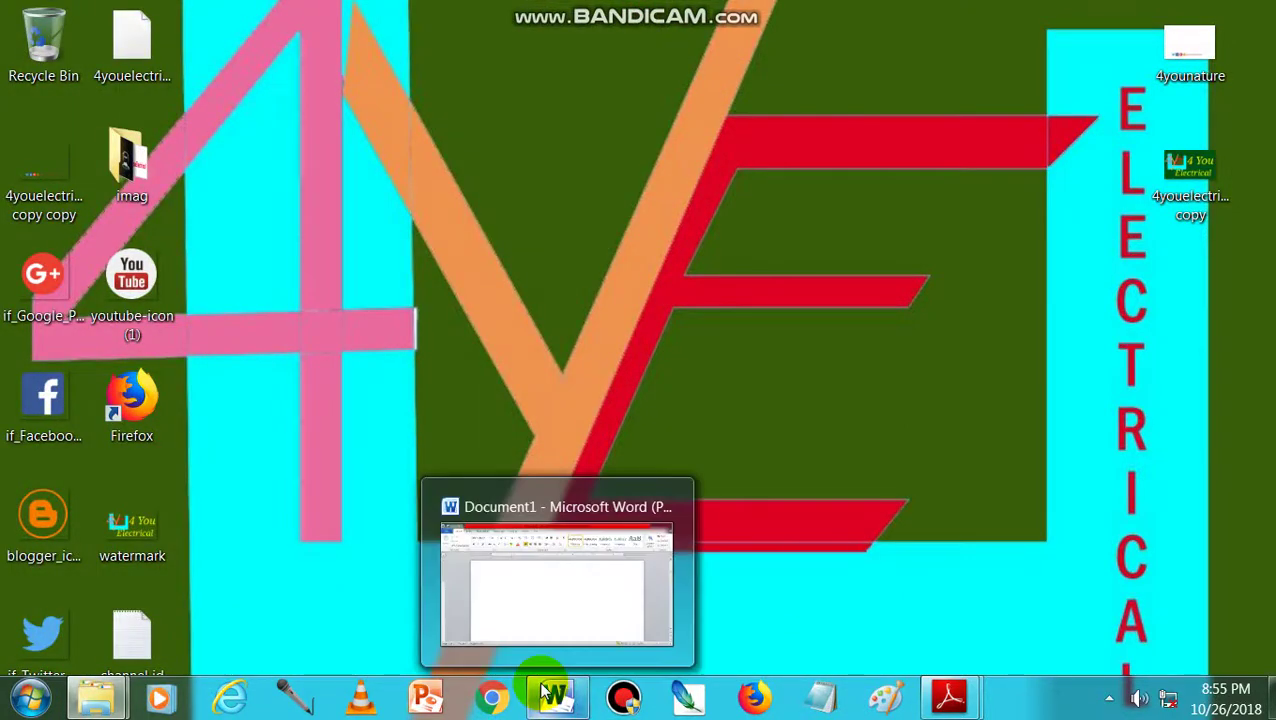
{"action": "mouse_move", "coordinate": [983, 704]}
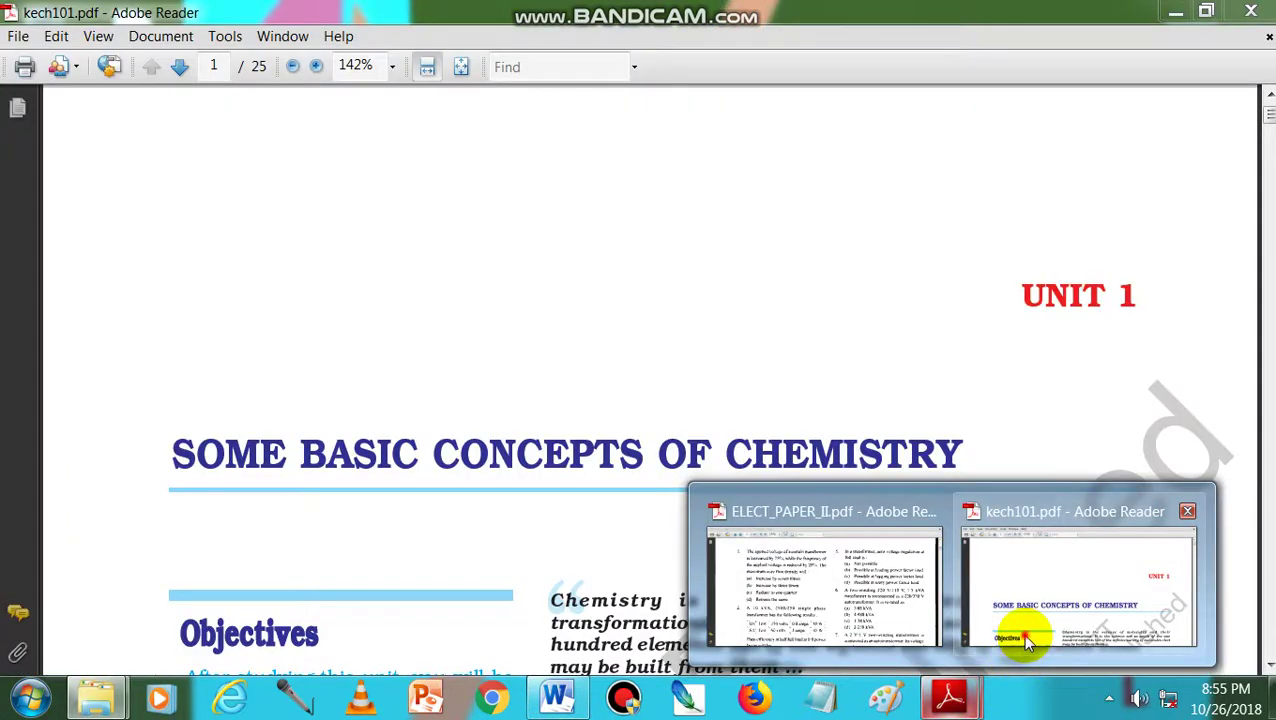
{"action": "left_click", "coordinate": [1023, 637]}
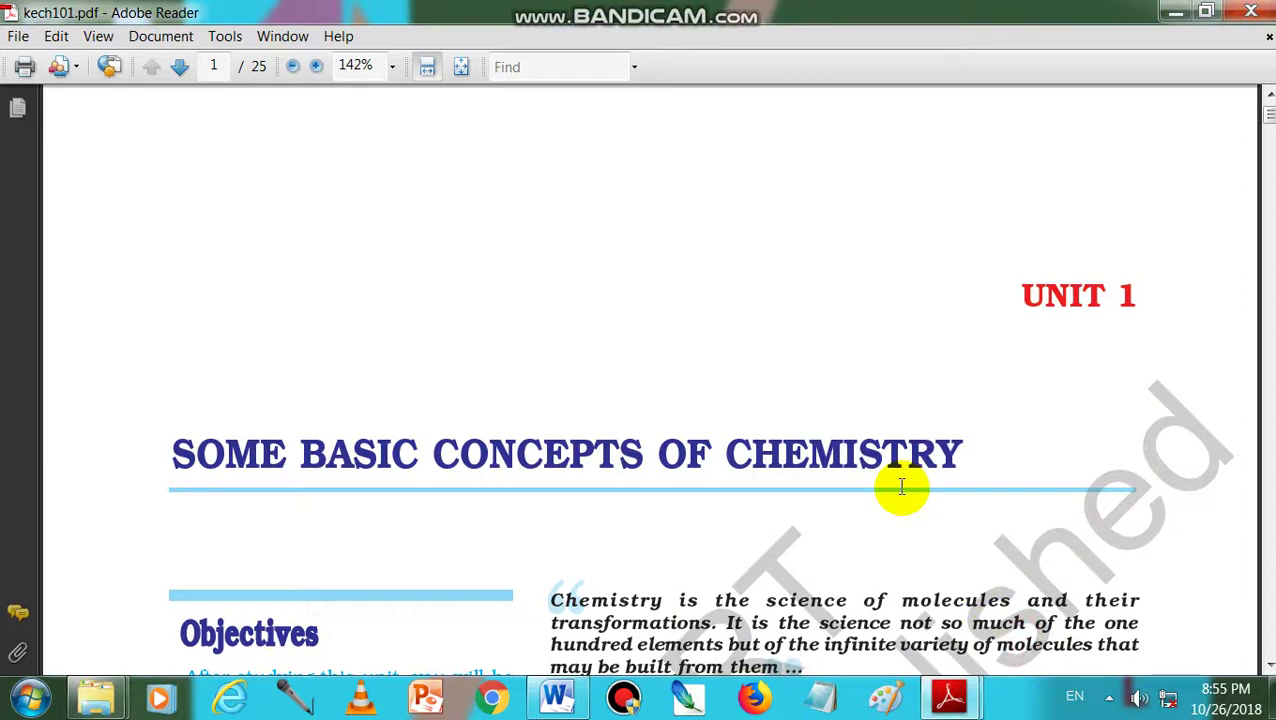
{"action": "left_click", "coordinate": [180, 447]}
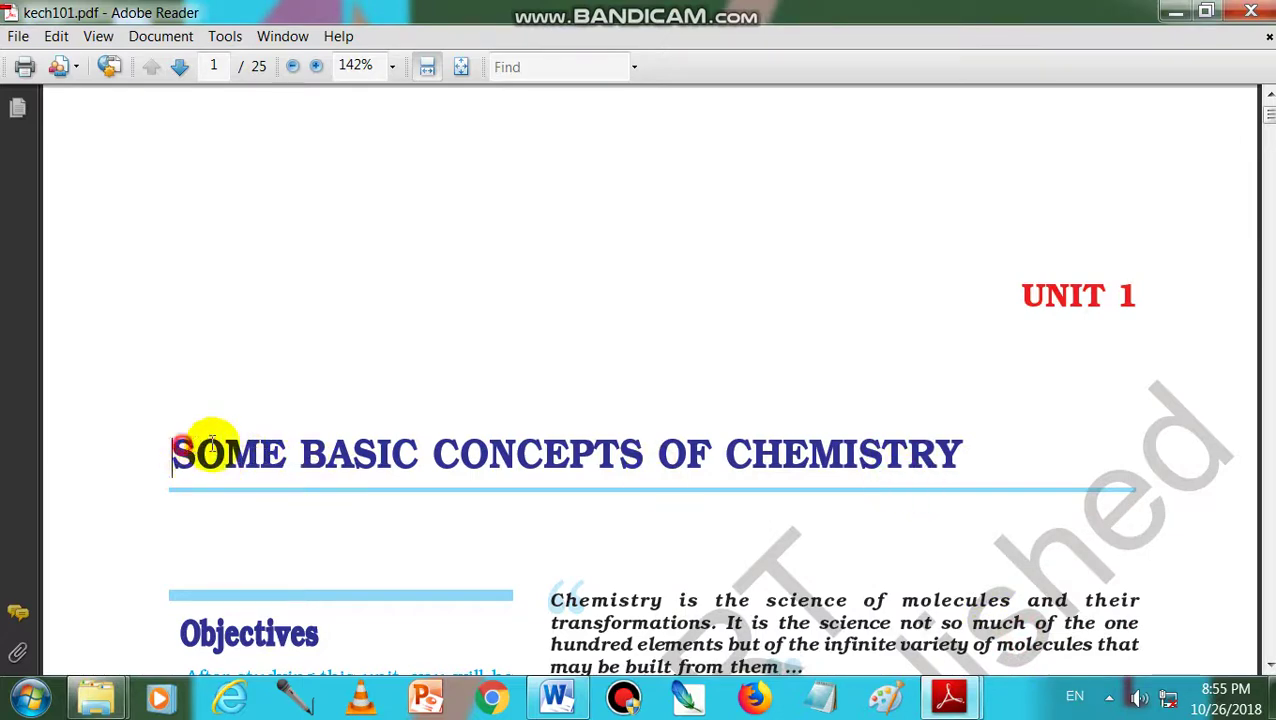
{"action": "left_click_drag", "start_coordinate": [212, 447], "coordinate": [820, 455]}
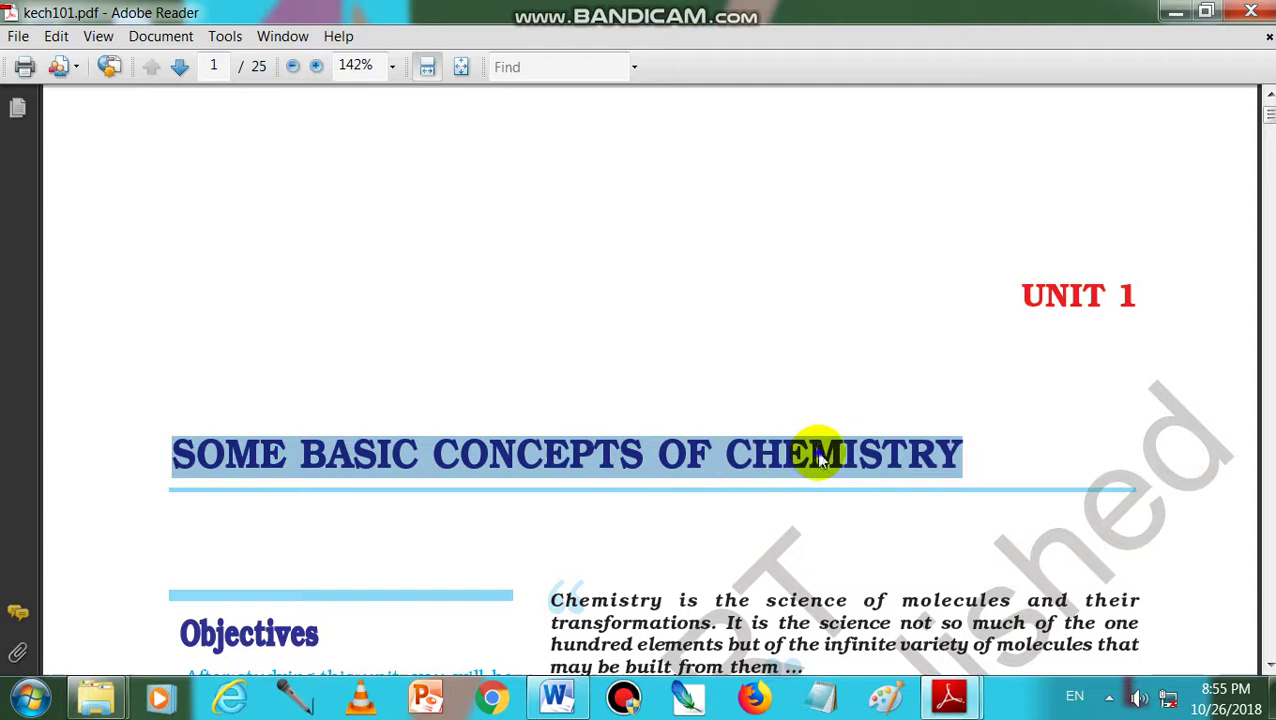
{"action": "right_click", "coordinate": [818, 455]}
{"action": "left_click", "coordinate": [846, 466]}
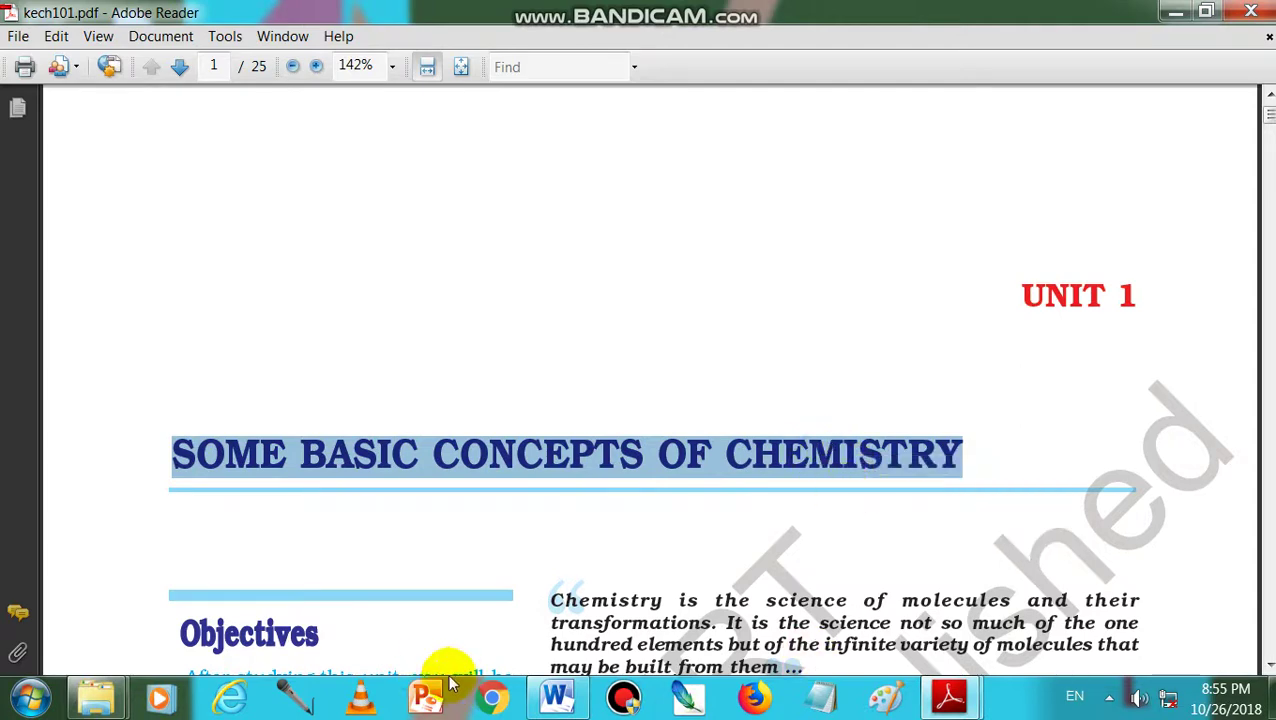
Switch to the blank Word document, paste the copied heading as text only, and center it
{"action": "left_click", "coordinate": [560, 692]}
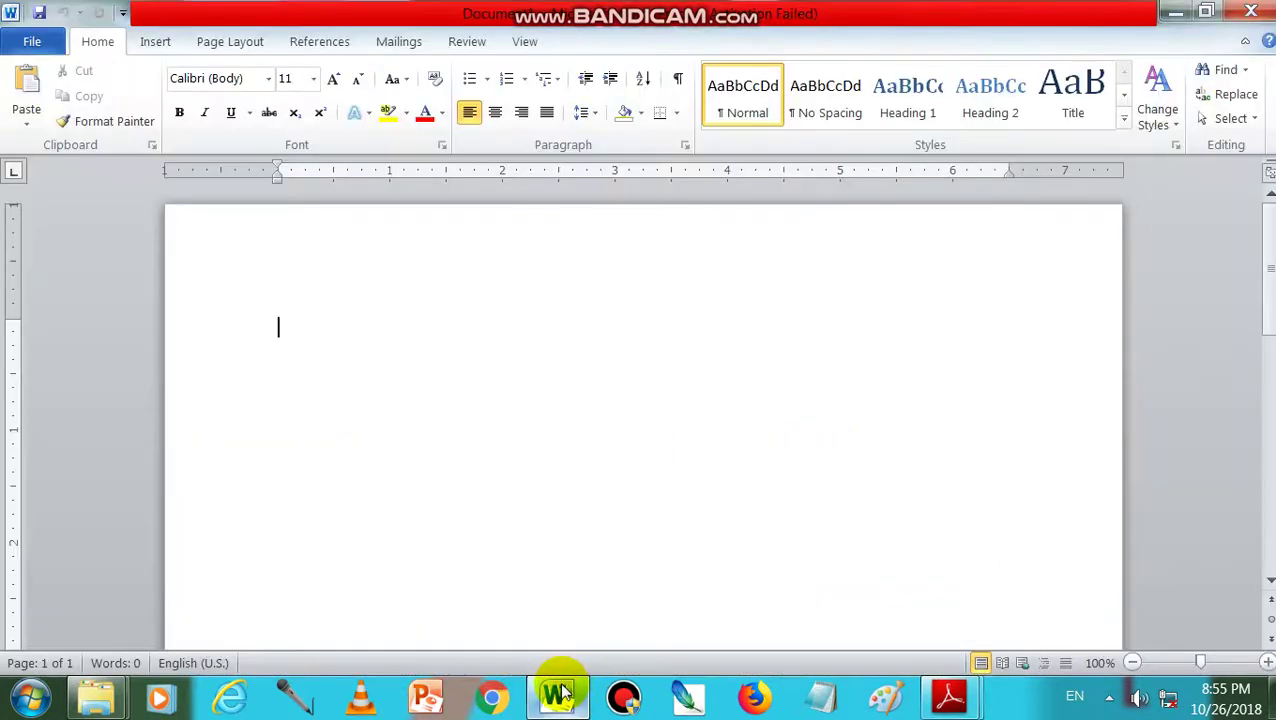
{"action": "right_click", "coordinate": [315, 348]}
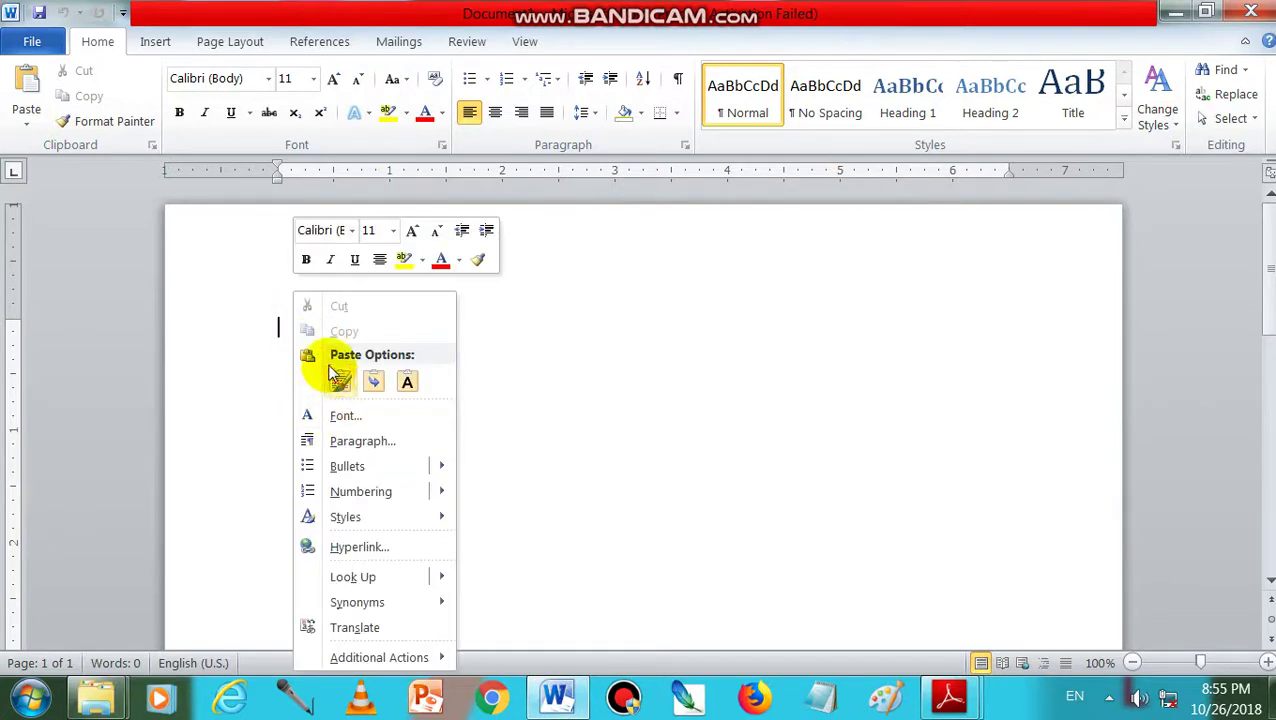
{"action": "left_click", "coordinate": [407, 383]}
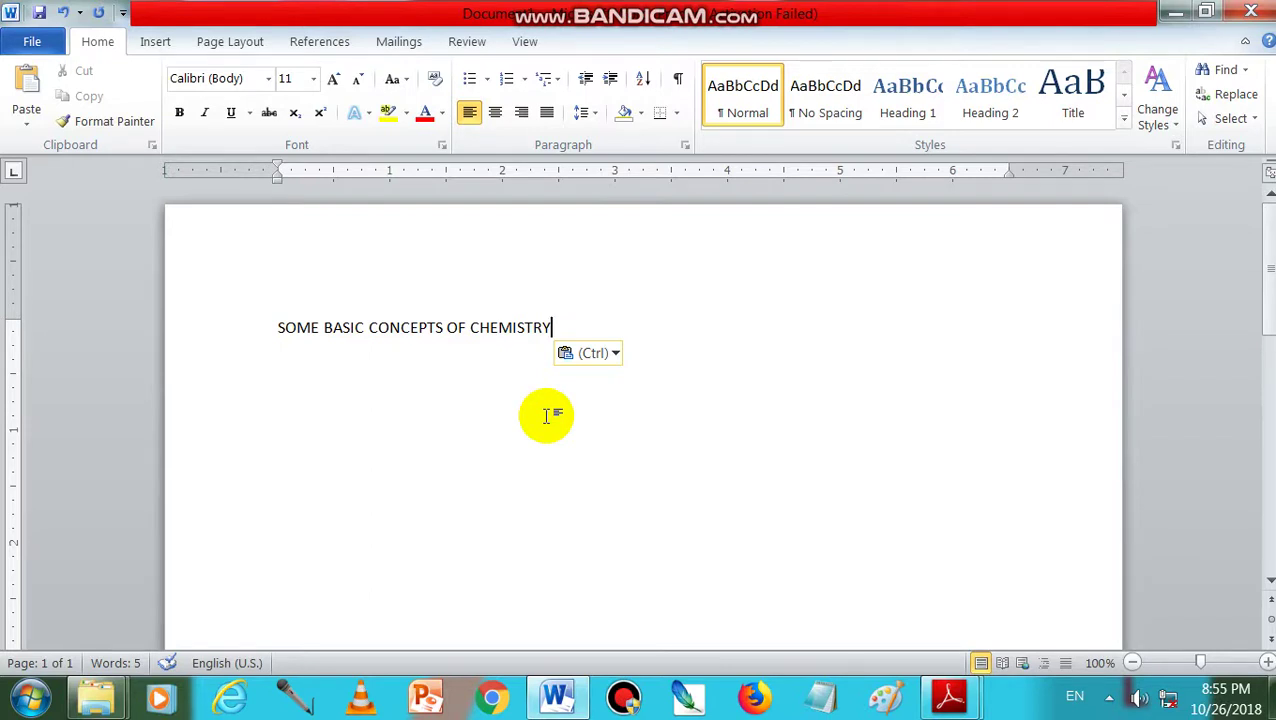
{"action": "left_click_drag", "start_coordinate": [557, 326], "coordinate": [297, 311]}
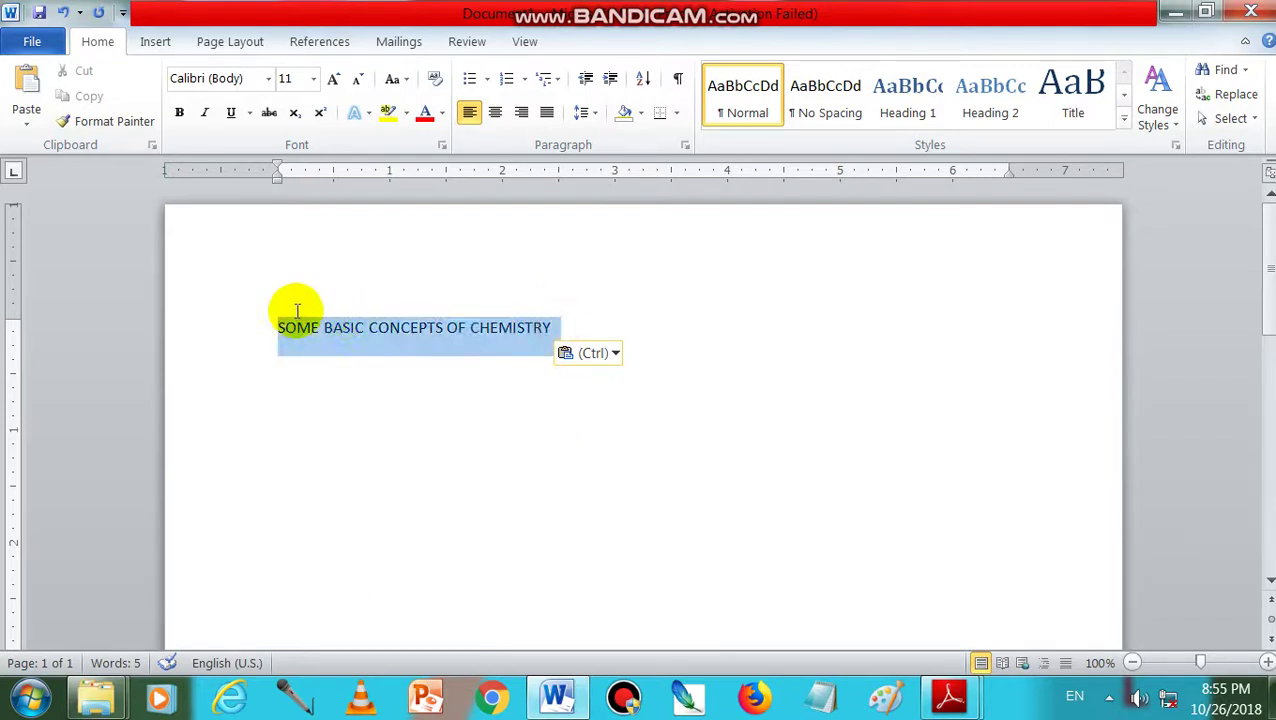
{"action": "left_click", "coordinate": [497, 113]}
Return to kech101.pdf in Adobe Reader and copy the solid, liquid and gas image on page 2 as an image
{"action": "mouse_move", "coordinate": [952, 697]}
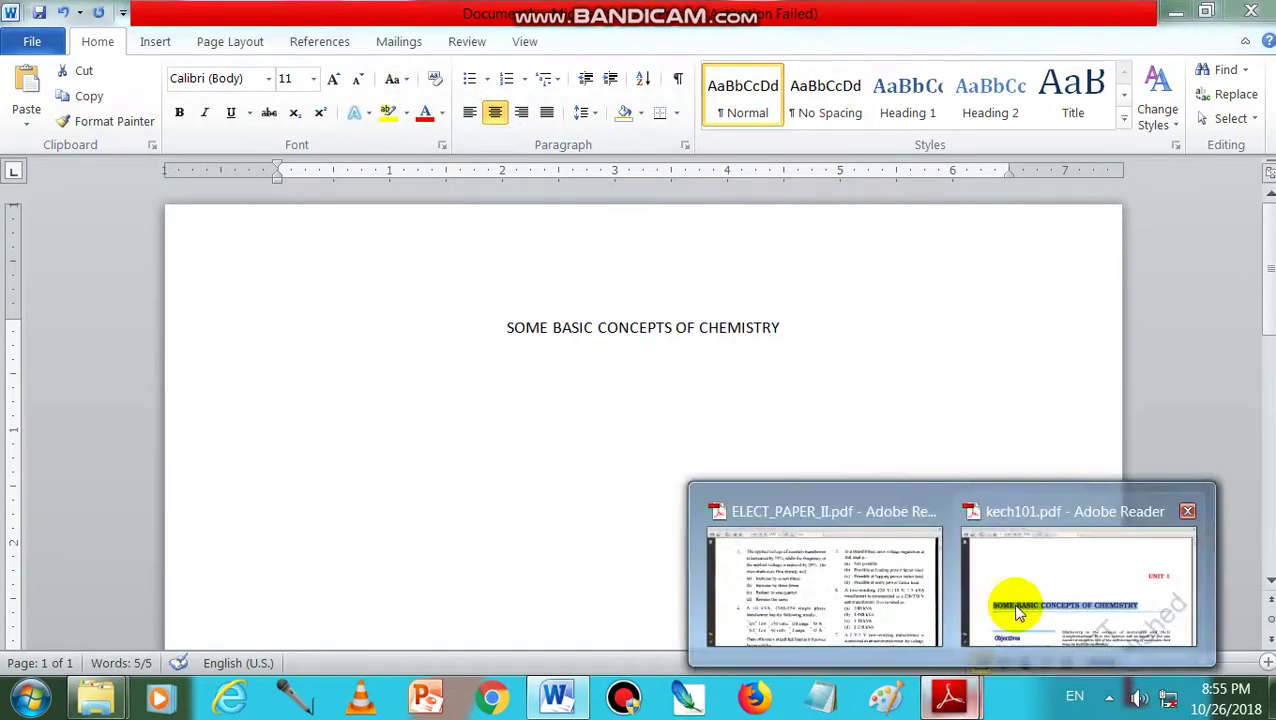
{"action": "left_click", "coordinate": [1018, 612]}
{"action": "scroll", "coordinate": [854, 507], "scroll_direction": "down", "scroll_amount": 10}
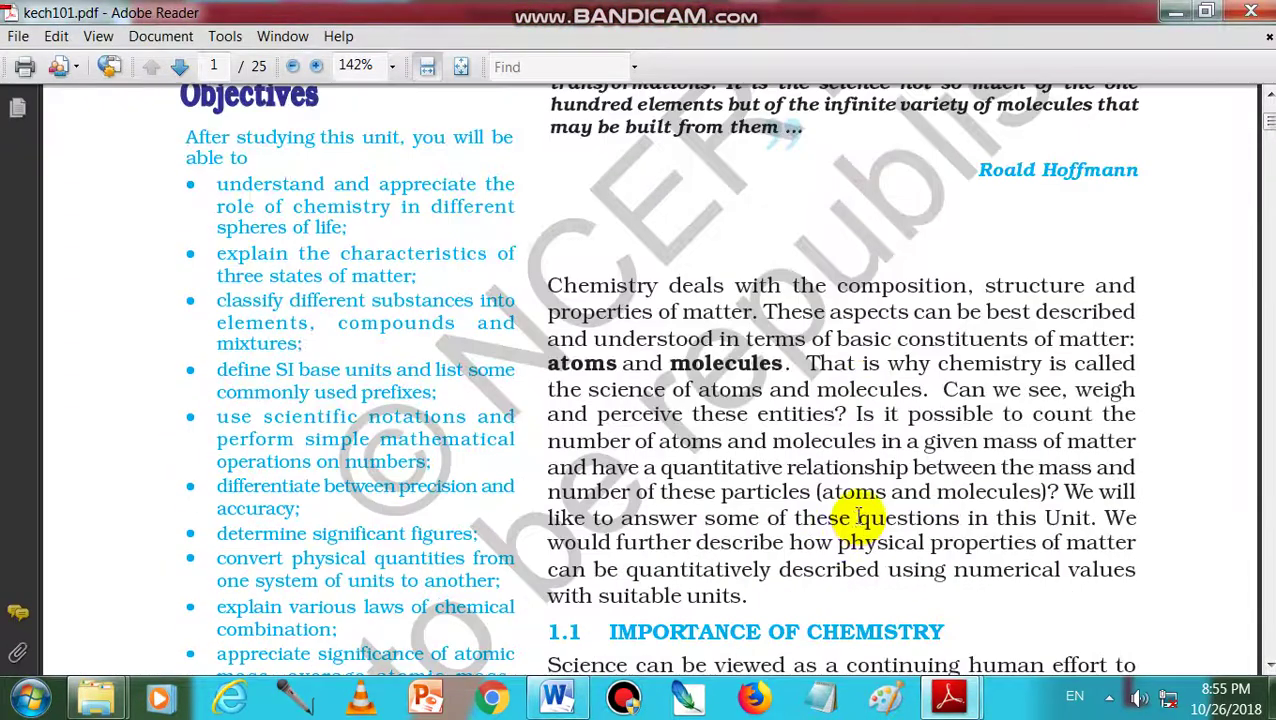
{"action": "scroll", "coordinate": [858, 515], "scroll_direction": "down", "scroll_amount": 15}
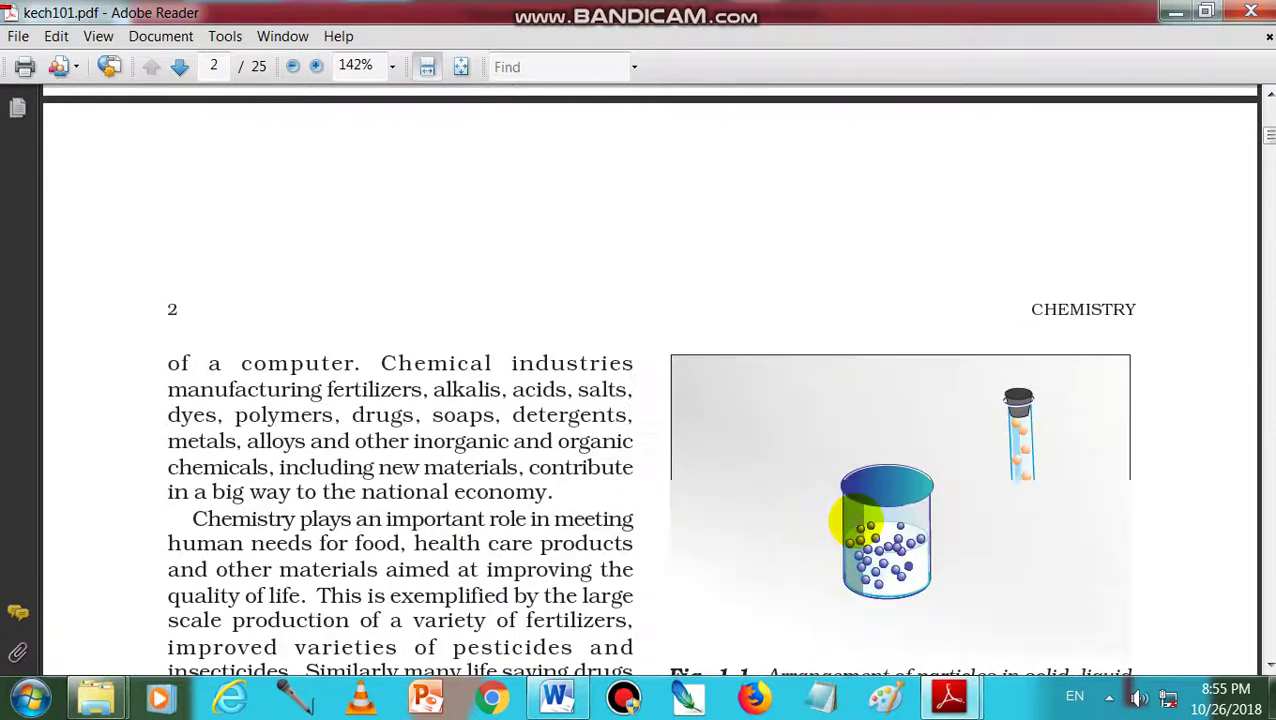
{"action": "left_click", "coordinate": [818, 448]}
{"action": "right_click", "coordinate": [824, 453]}
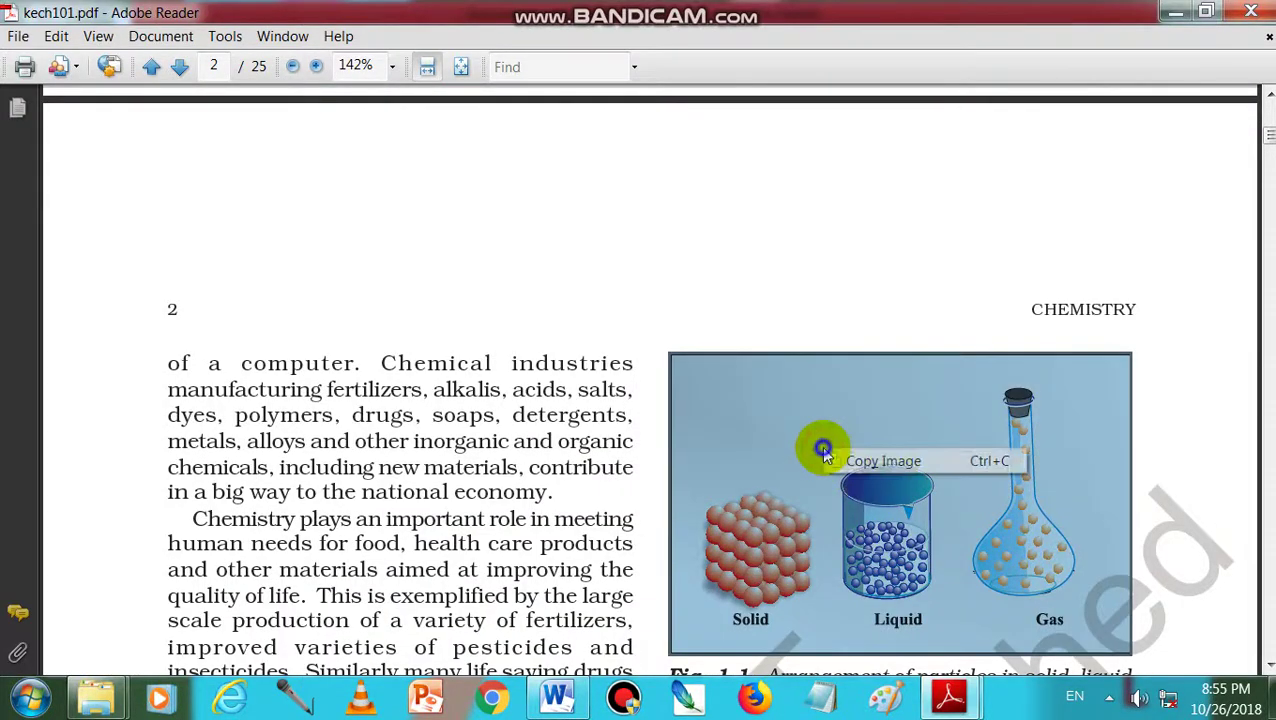
{"action": "left_click", "coordinate": [885, 460]}
Switch to Word and paste the copied image on a new line below the chemistry heading
{"action": "left_click", "coordinate": [578, 705]}
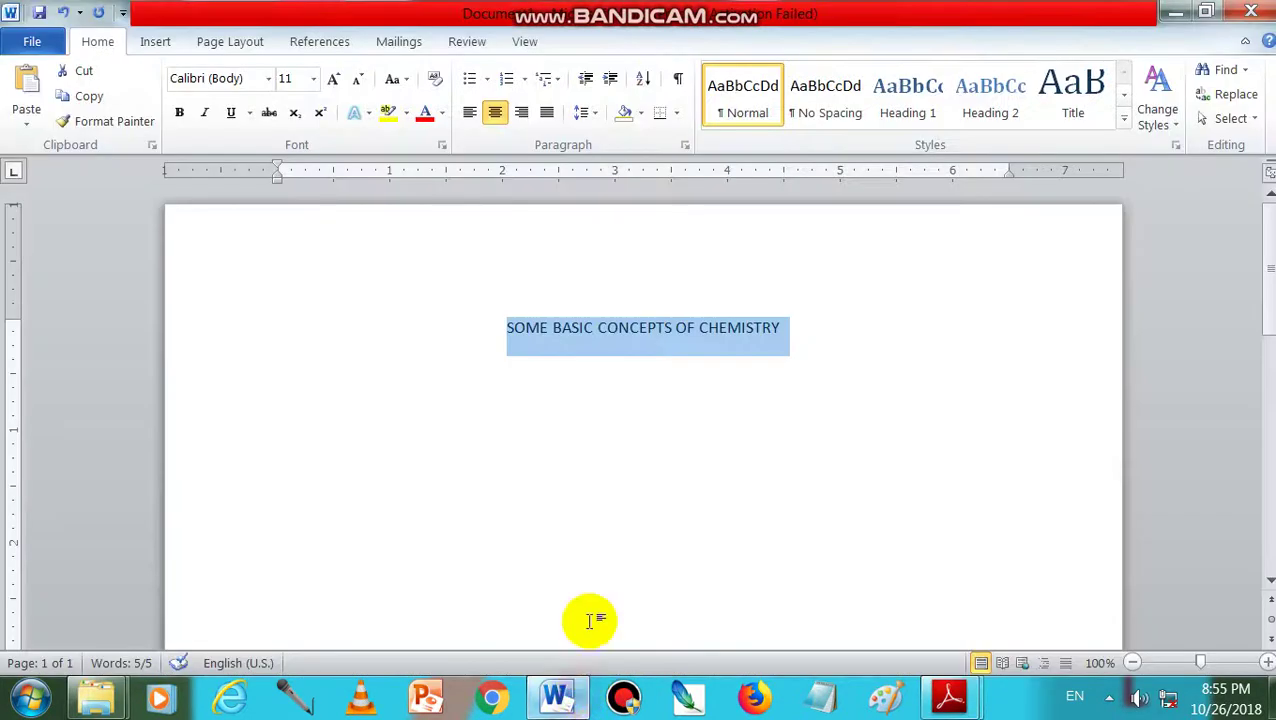
{"action": "left_click", "coordinate": [584, 490]}
{"action": "left_click", "coordinate": [790, 332]}
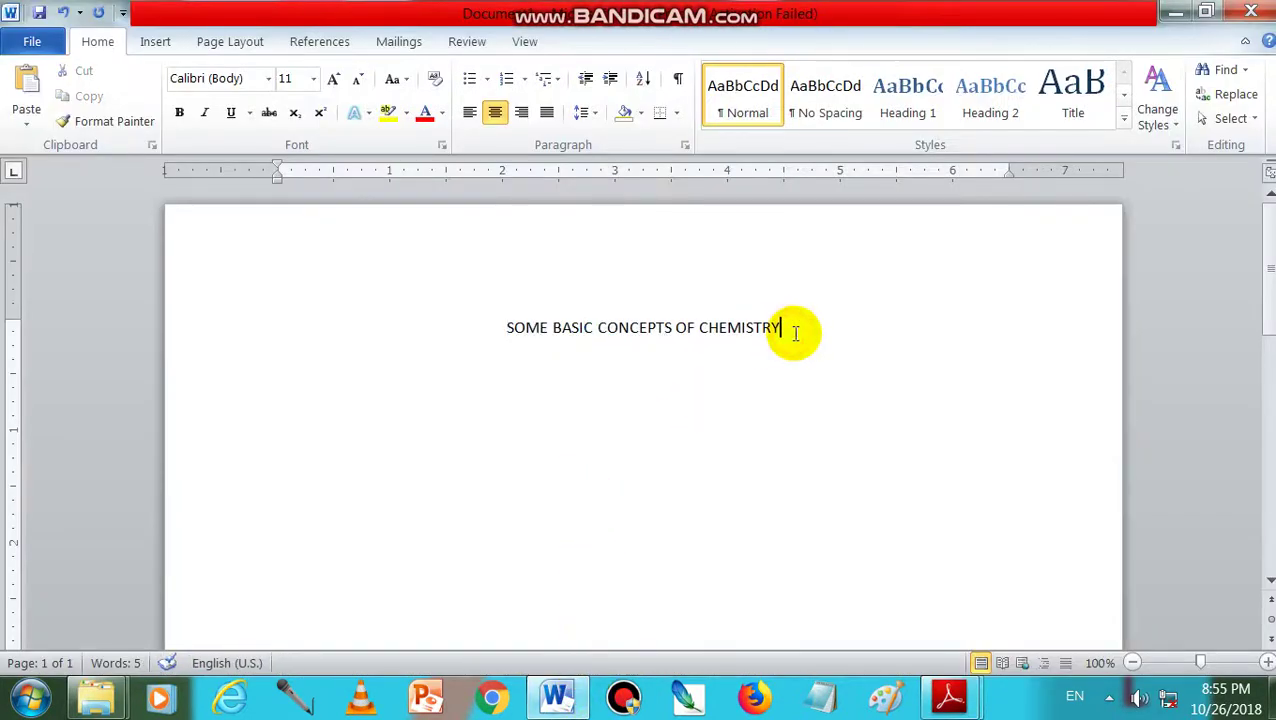
{"action": "key", "text": "Return"}
{"action": "key", "text": "ctrl+v"}
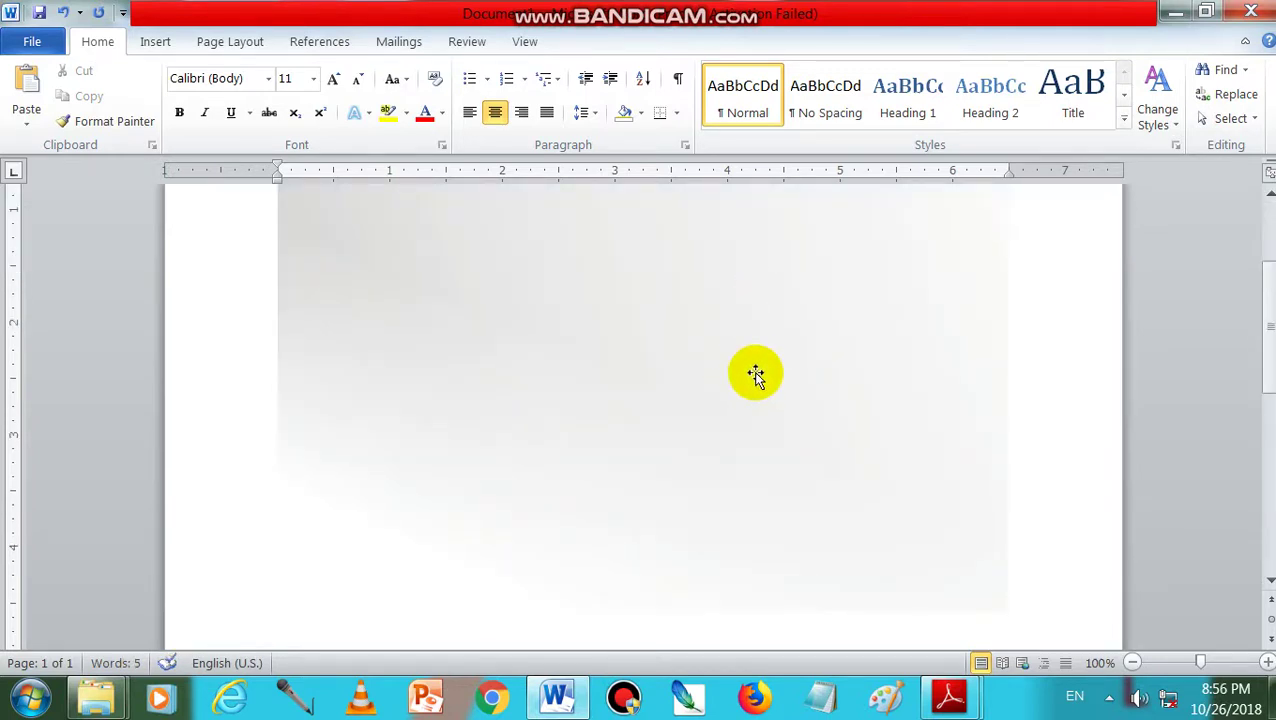
{"action": "left_click", "coordinate": [745, 392]}
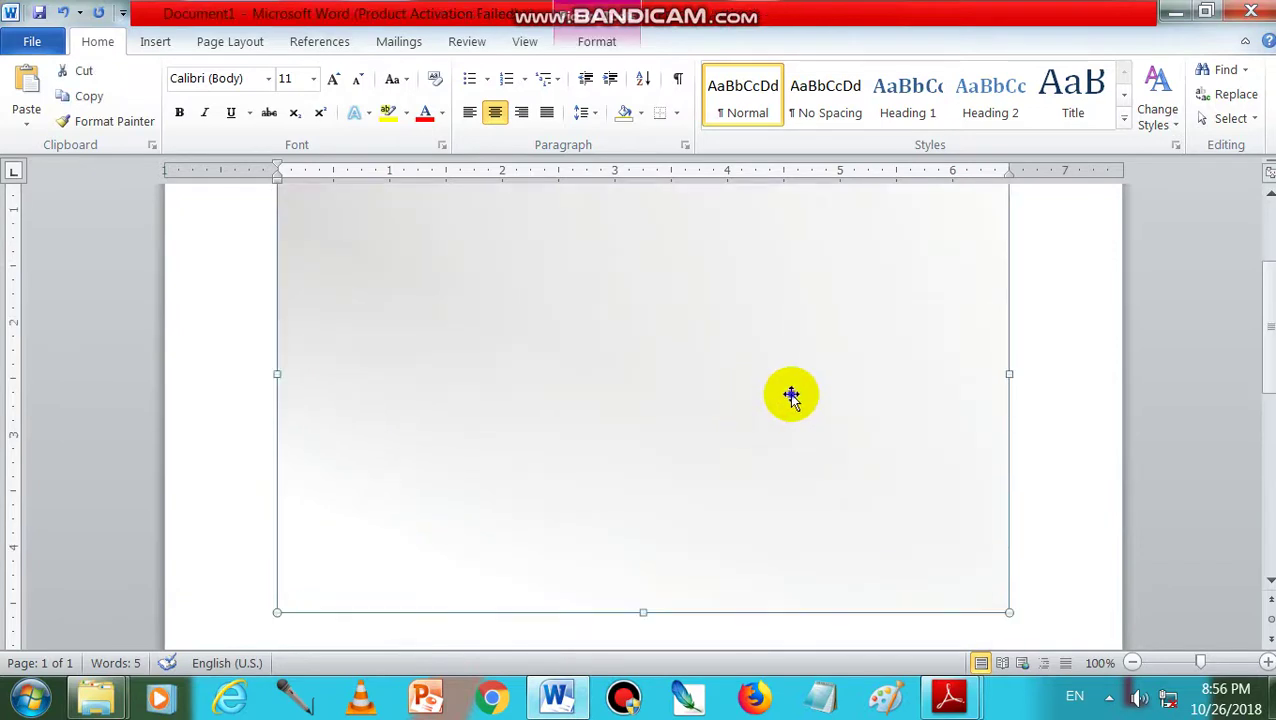
{"action": "right_click", "coordinate": [790, 400]}
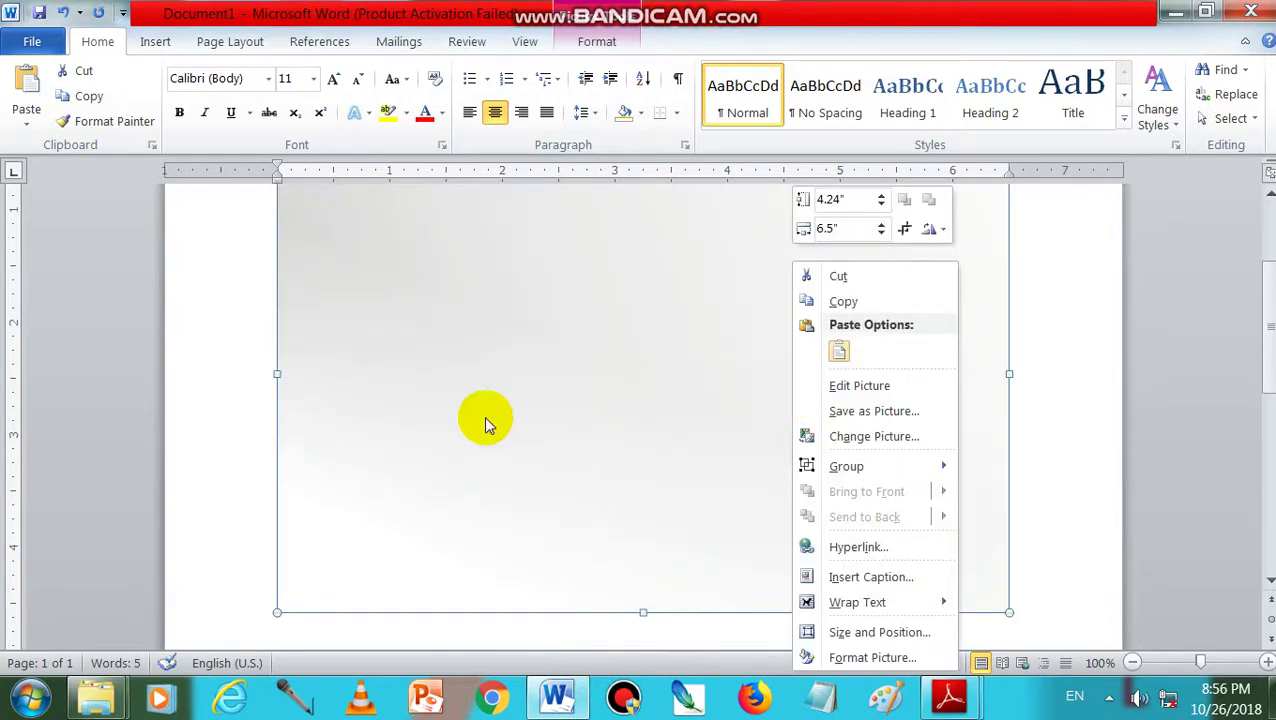
Switch back to kech101.pdf in Adobe Reader and activate the Snapshot Tool
{"action": "left_click", "coordinate": [949, 697]}
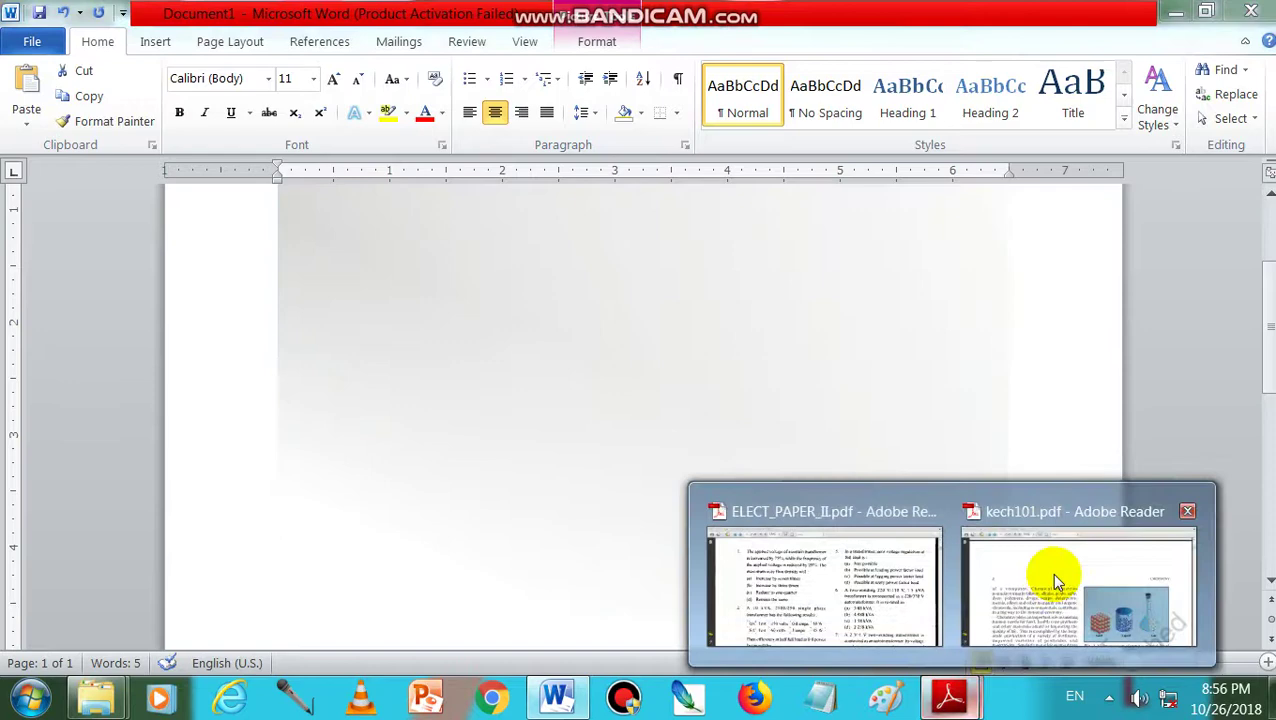
{"action": "left_click", "coordinate": [1052, 570]}
{"action": "left_click", "coordinate": [521, 190]}
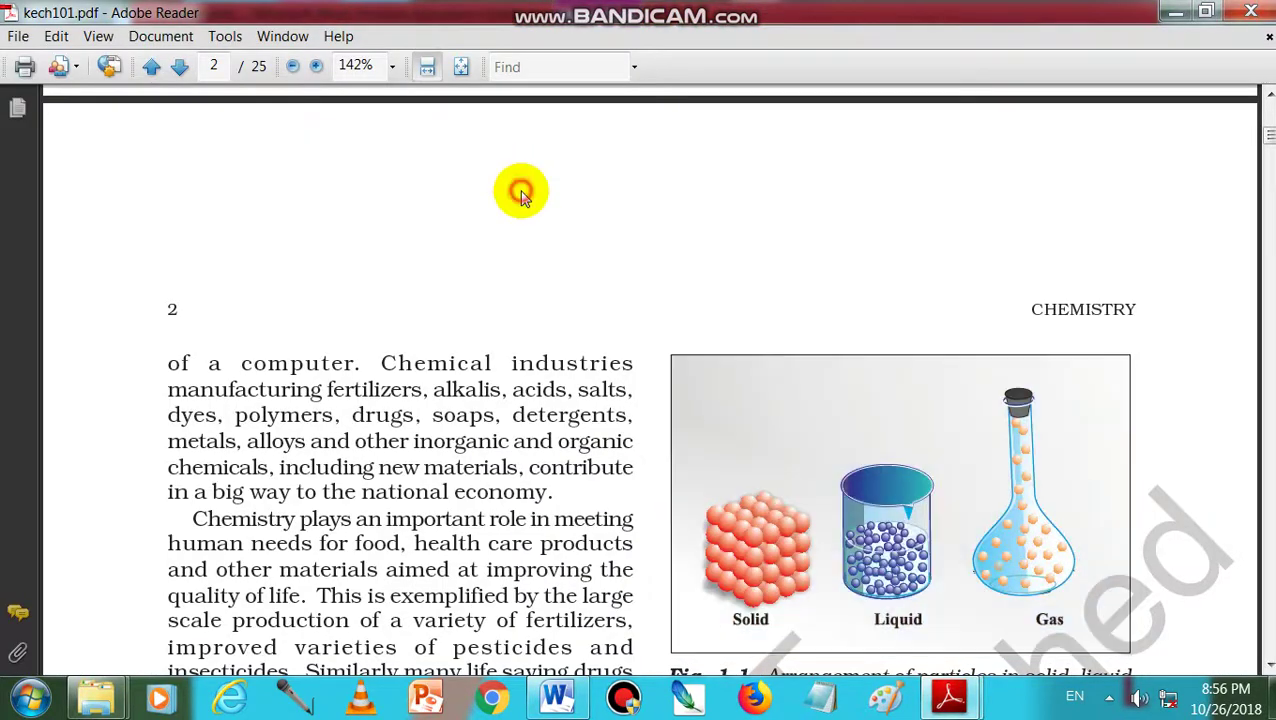
{"action": "left_click", "coordinate": [18, 38]}
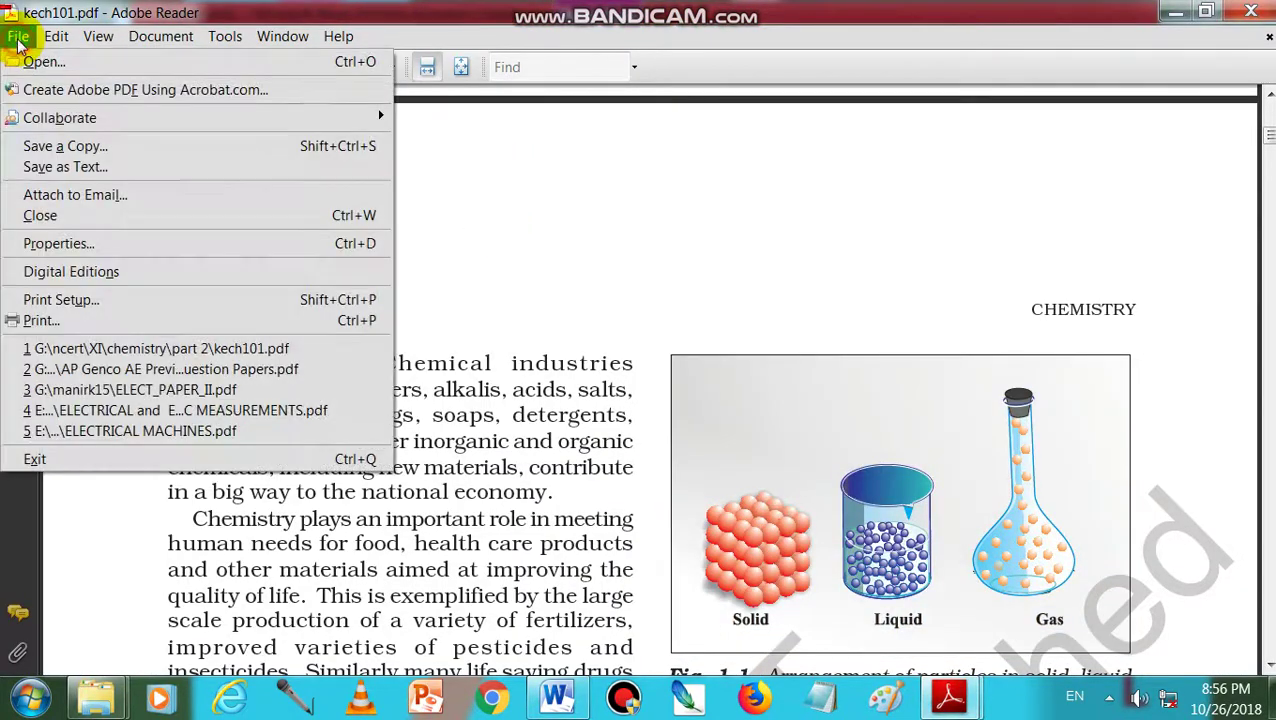
{"action": "mouse_move", "coordinate": [55, 36]}
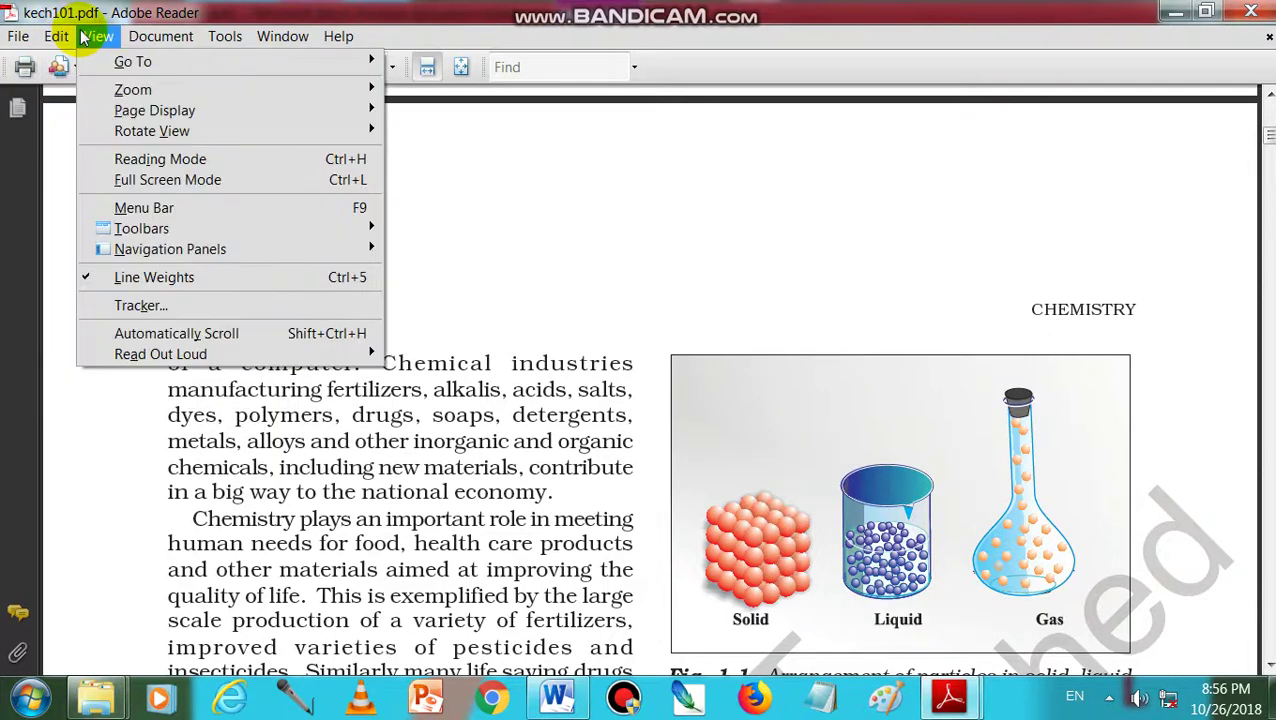
{"action": "mouse_move", "coordinate": [205, 44]}
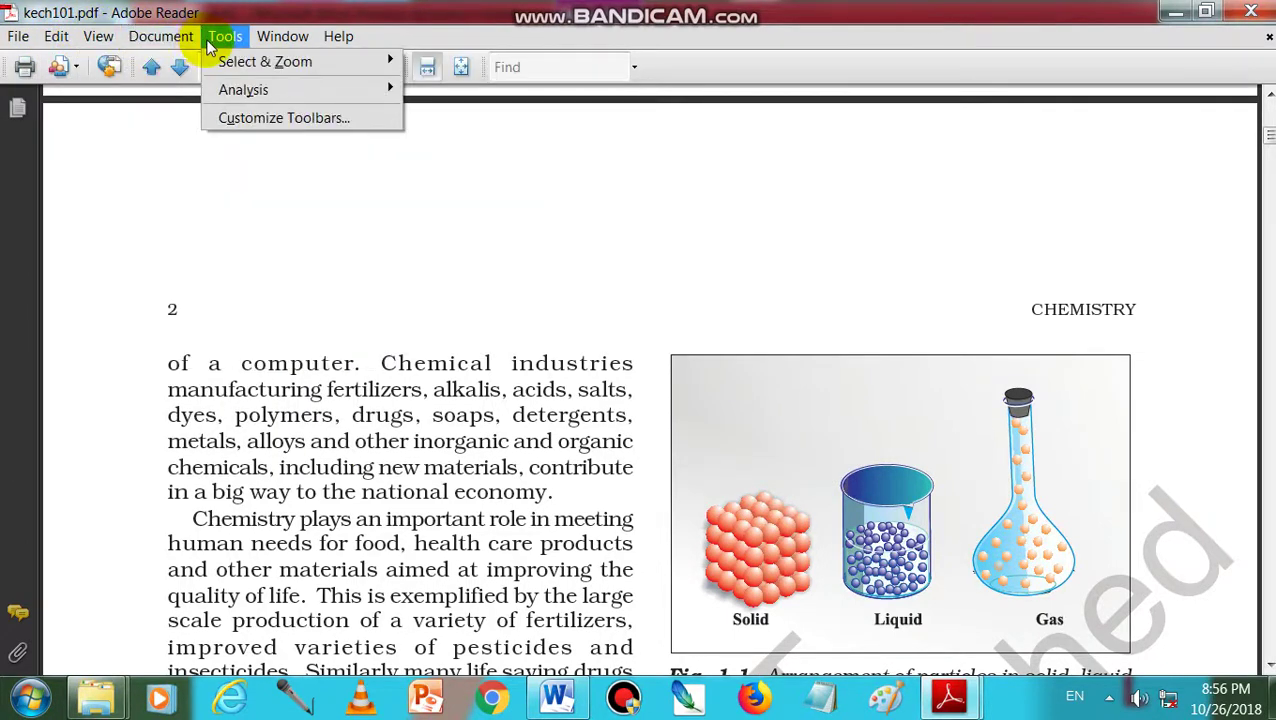
{"action": "mouse_move", "coordinate": [262, 62]}
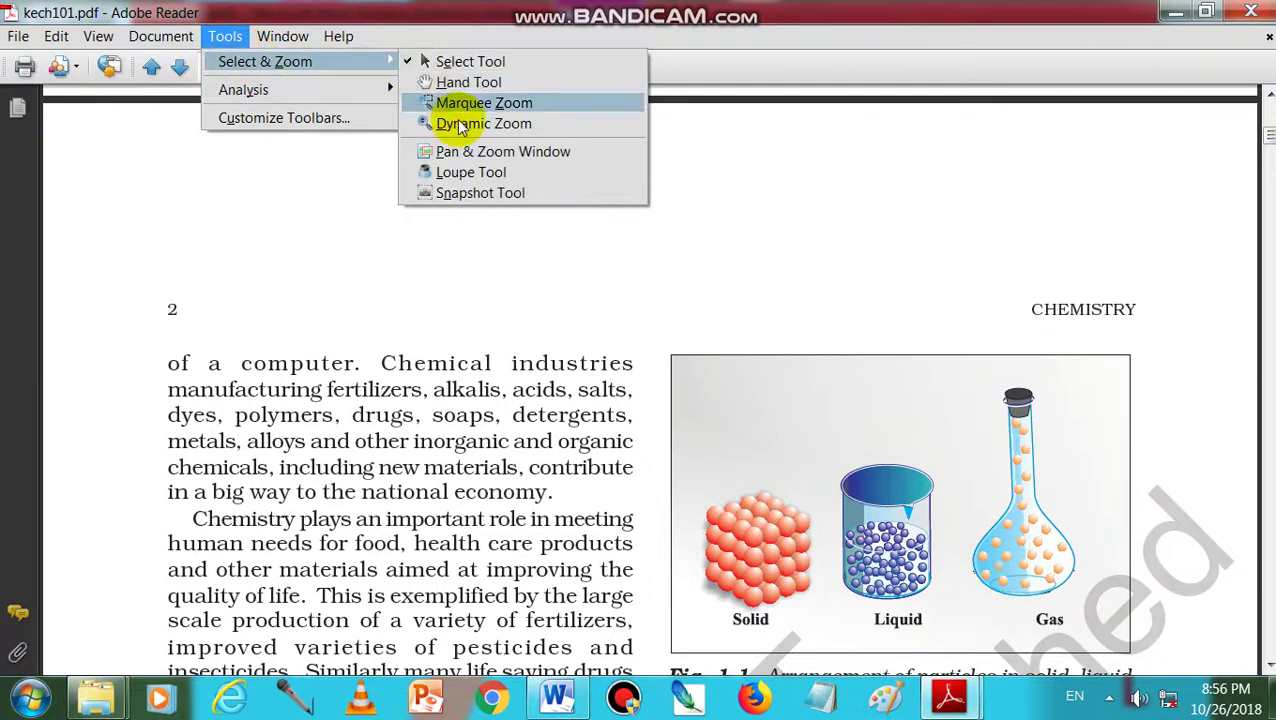
{"action": "left_click", "coordinate": [471, 193]}
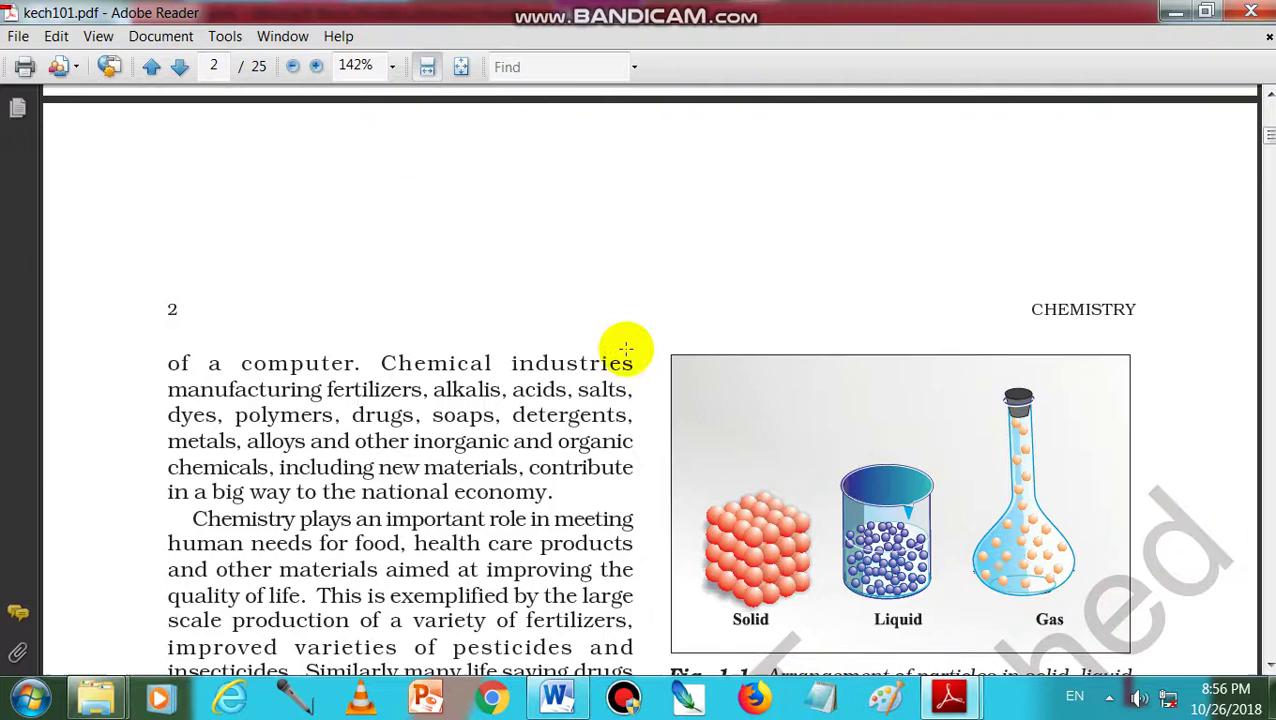
Capture the area around the whole solid, liquid and gas figure on page 2 and copy the selected graphic
{"action": "left_click_drag", "start_coordinate": [658, 336], "coordinate": [1146, 652]}
{"action": "left_click", "coordinate": [1022, 537]}
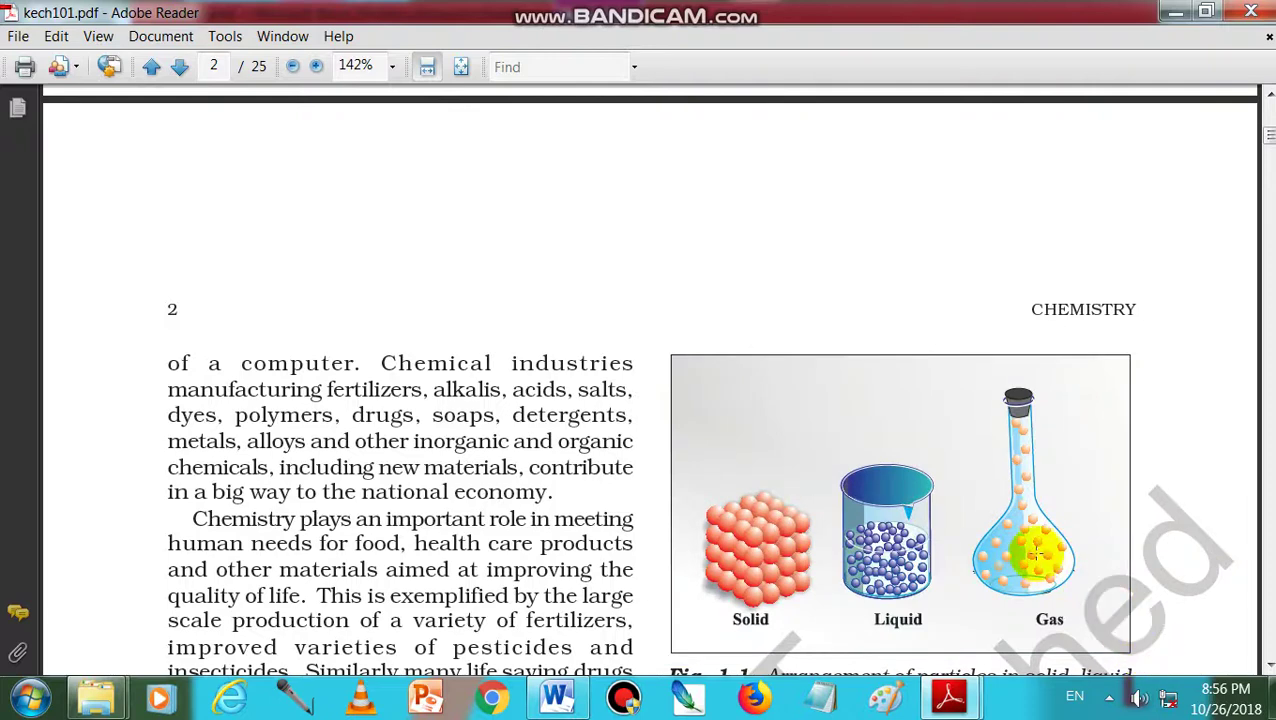
{"action": "right_click", "coordinate": [1022, 537]}
{"action": "right_click", "coordinate": [848, 413]}
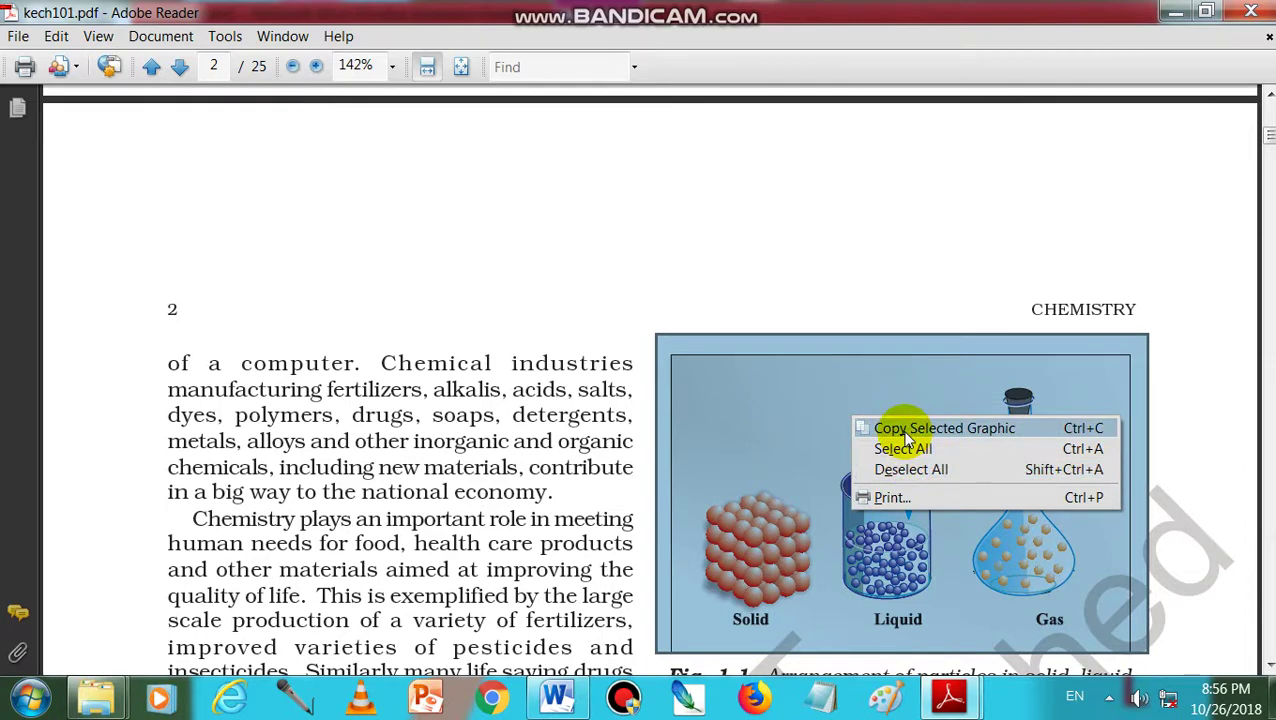
{"action": "left_click", "coordinate": [904, 430]}
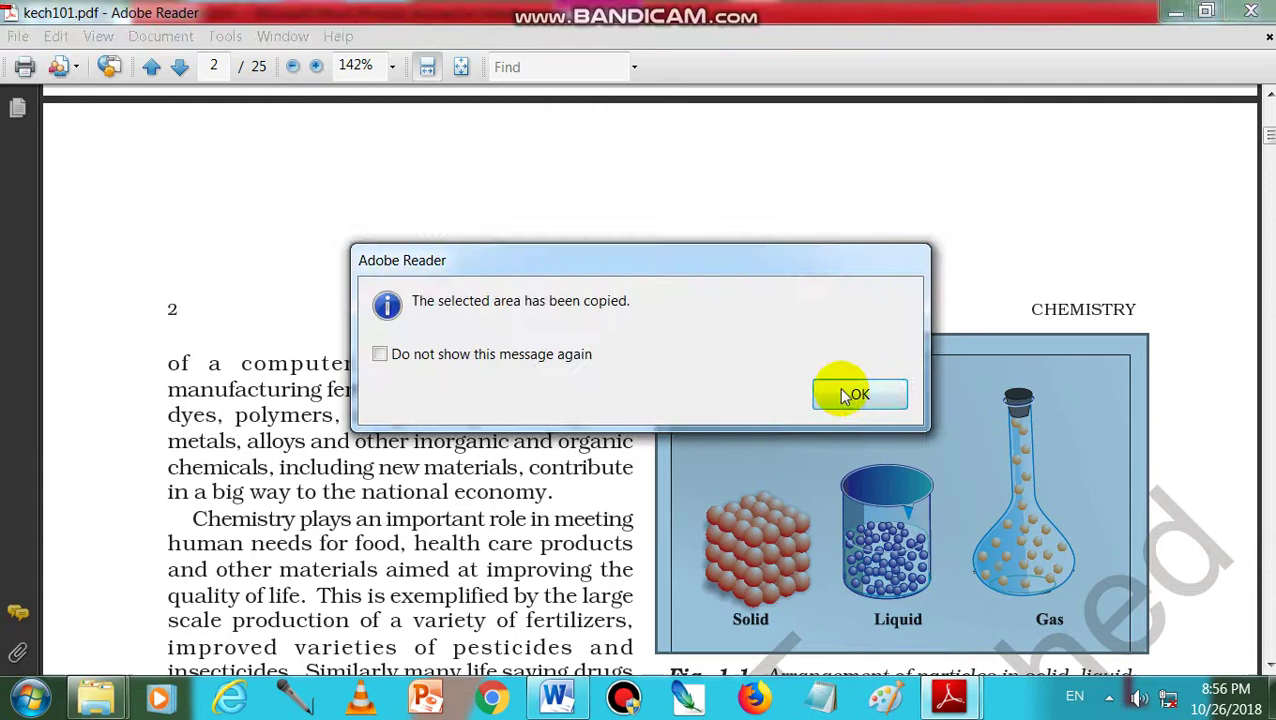
{"action": "left_click", "coordinate": [886, 396]}
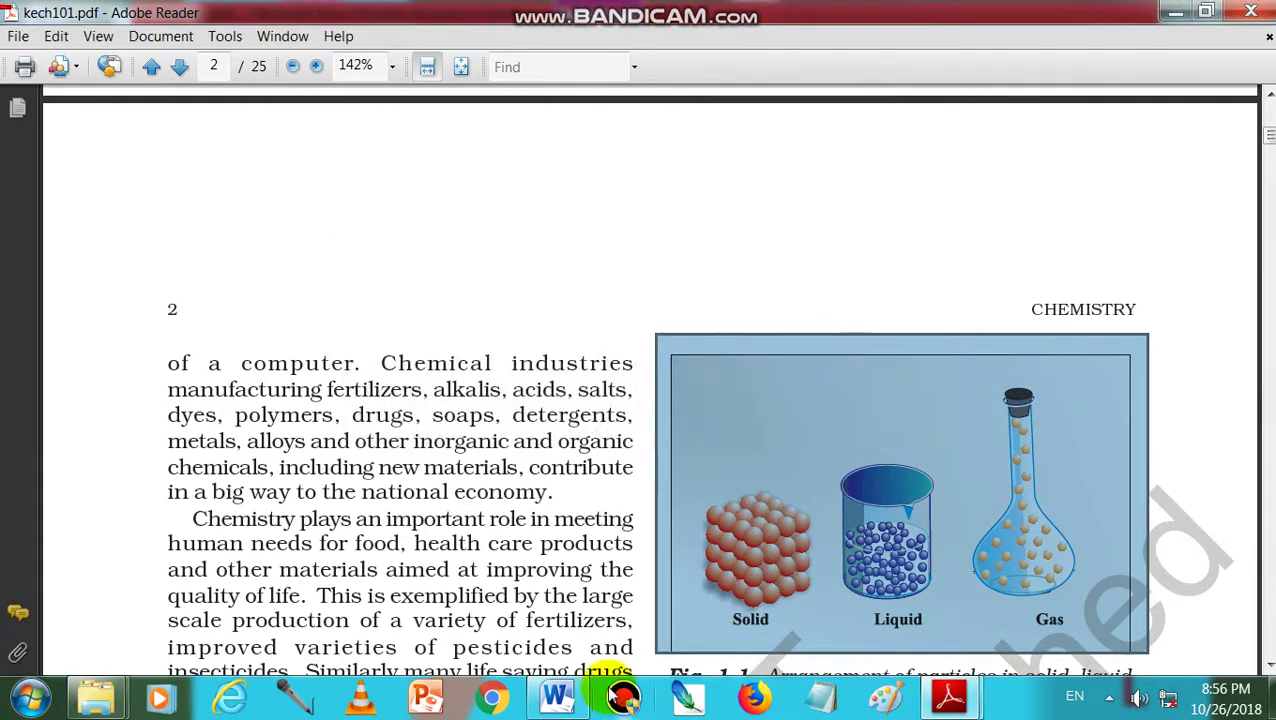
Switch to Word and paste the captured figure on a new line below the blank grey picture
{"action": "left_click", "coordinate": [585, 697]}
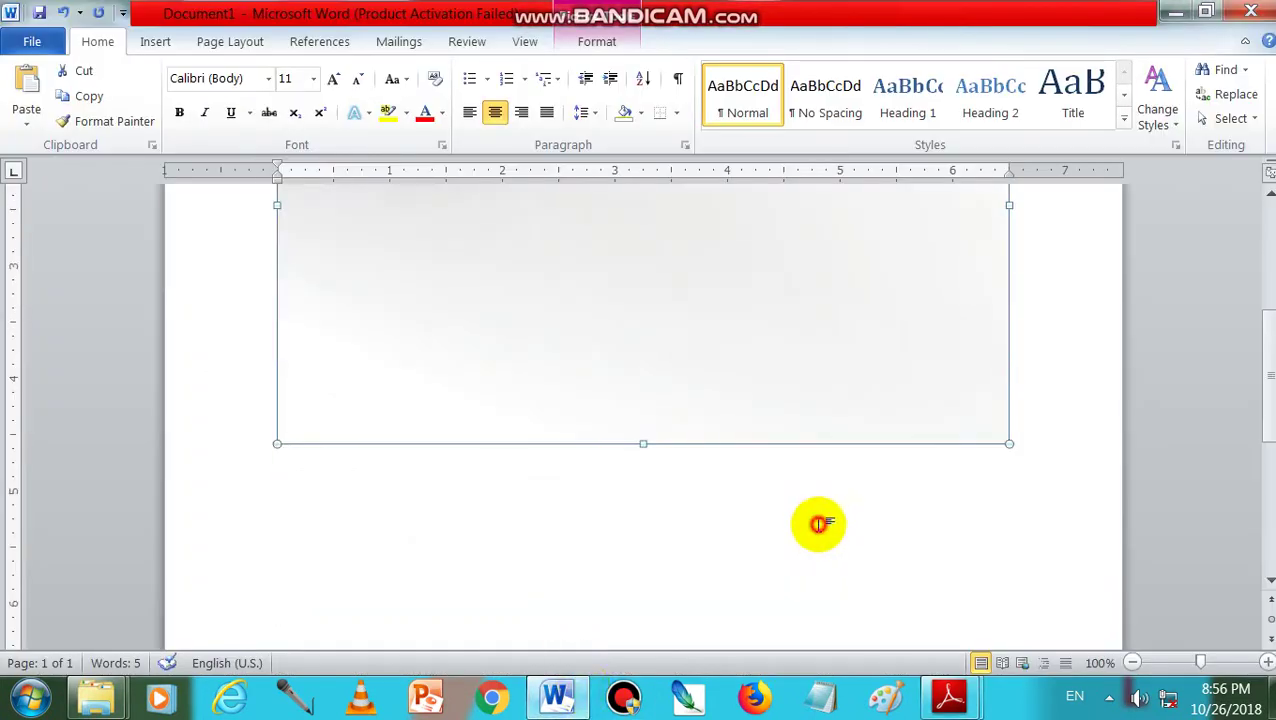
{"action": "left_click", "coordinate": [1061, 415]}
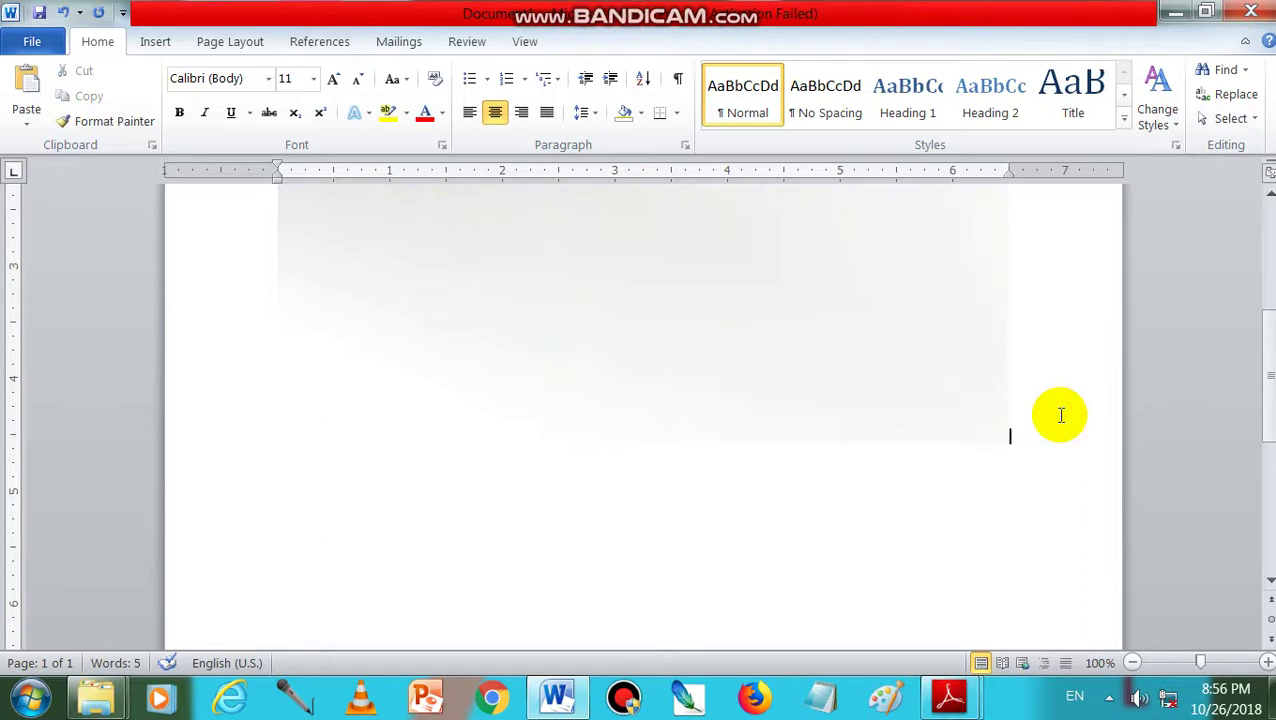
{"action": "key", "text": "Return"}
{"action": "key", "text": "ctrl+v"}
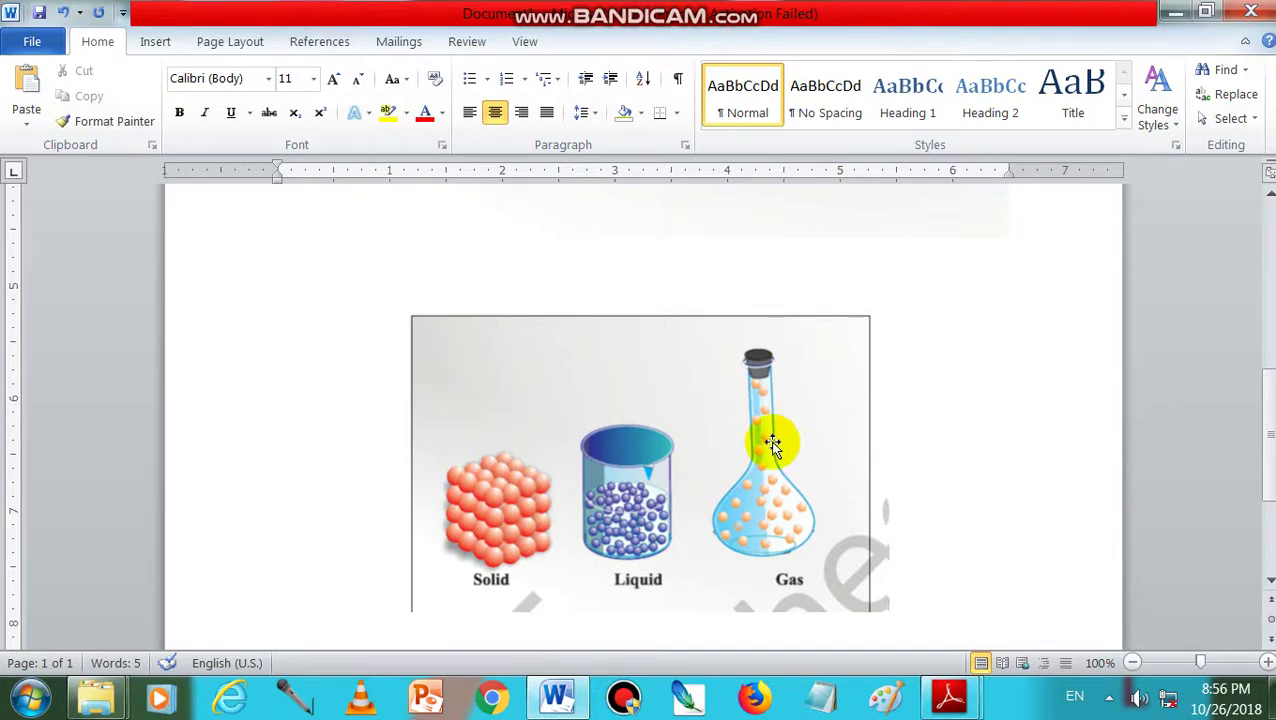
Switch to kech101.pdf in Adobe Reader and look through the text and the captured figure on page 2
{"action": "mouse_move", "coordinate": [949, 697]}
{"action": "left_click", "coordinate": [1059, 590]}
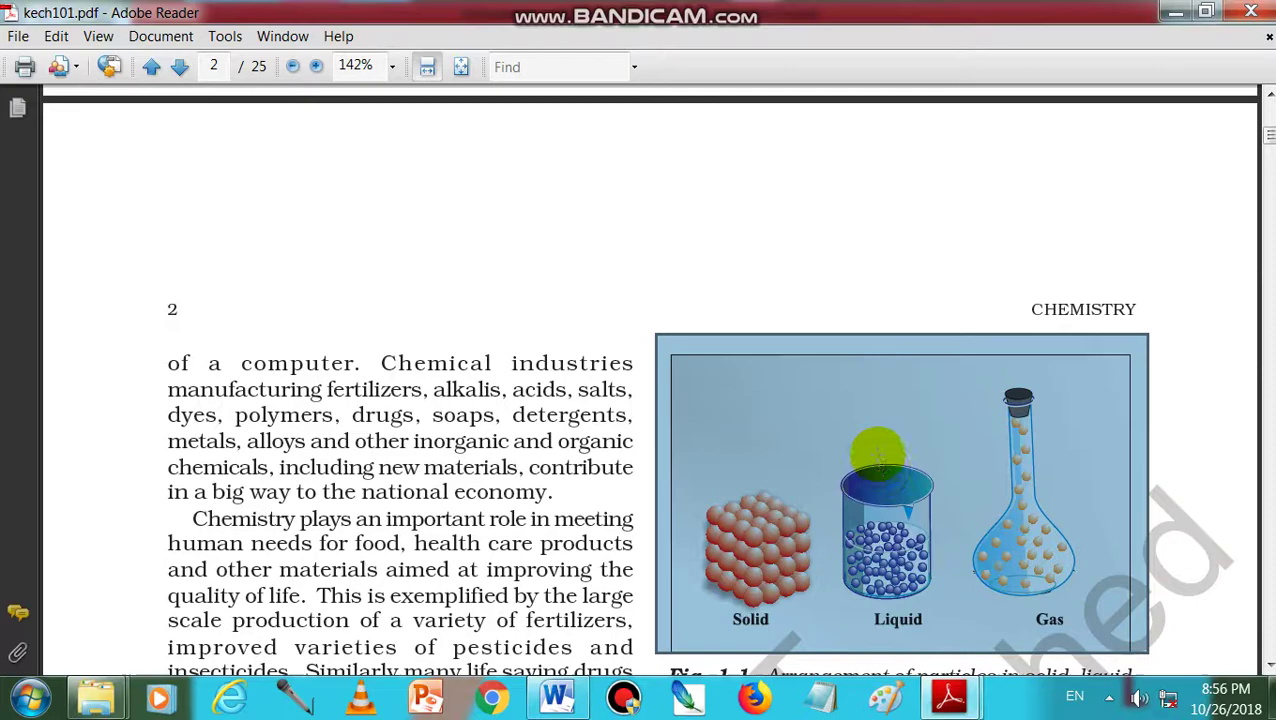
{"action": "scroll", "coordinate": [494, 494], "scroll_direction": "down", "scroll_amount": 10}
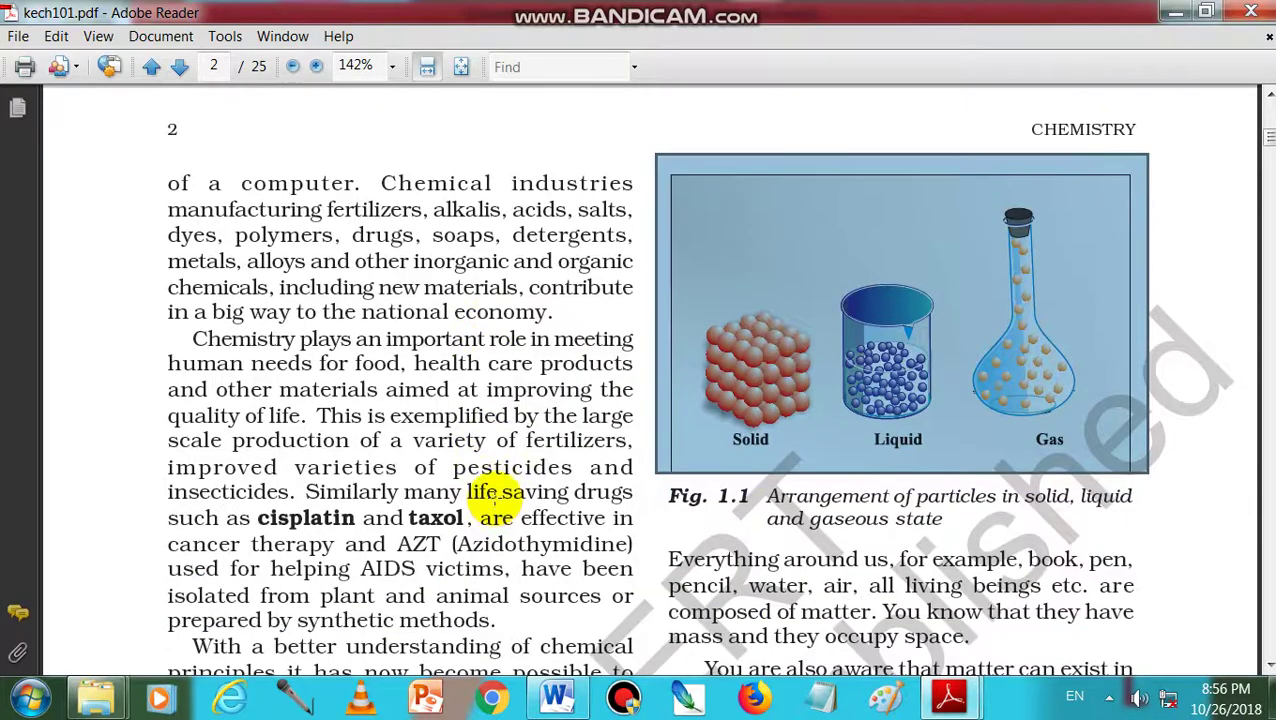
{"action": "scroll", "coordinate": [494, 500], "scroll_direction": "down", "scroll_amount": 5}
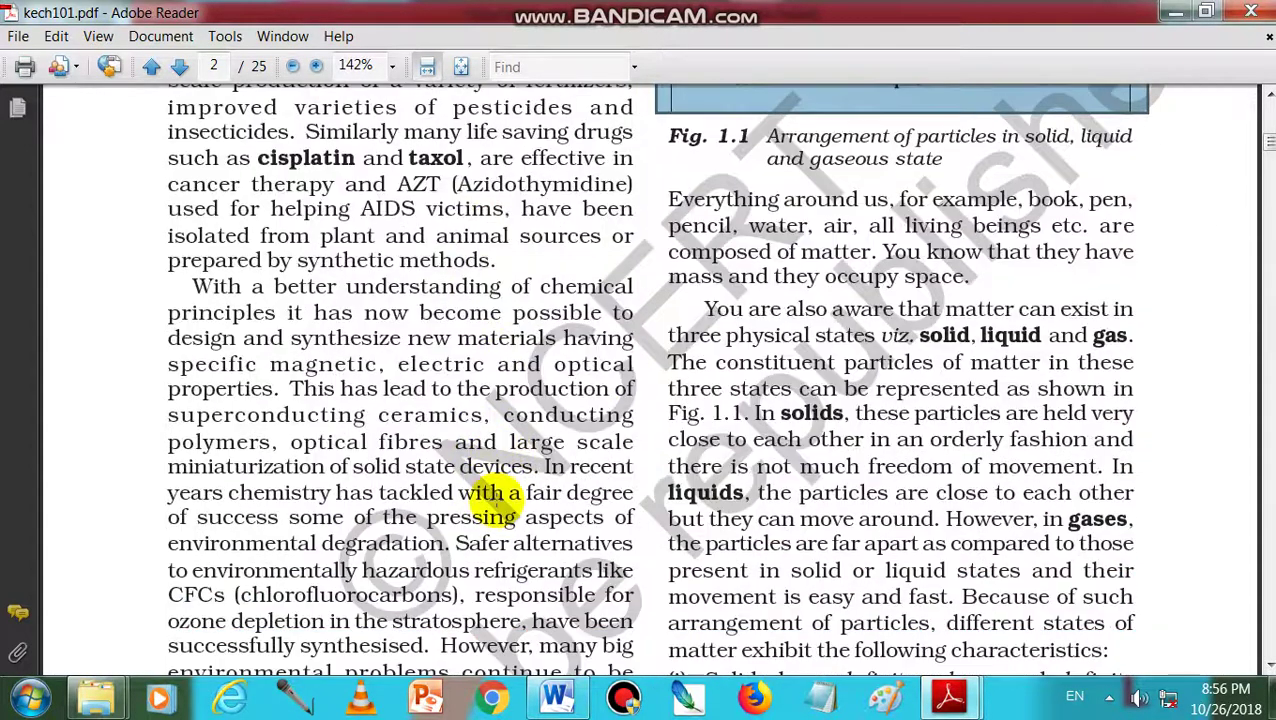
{"action": "scroll", "coordinate": [241, 345], "scroll_direction": "up", "scroll_amount": 2}
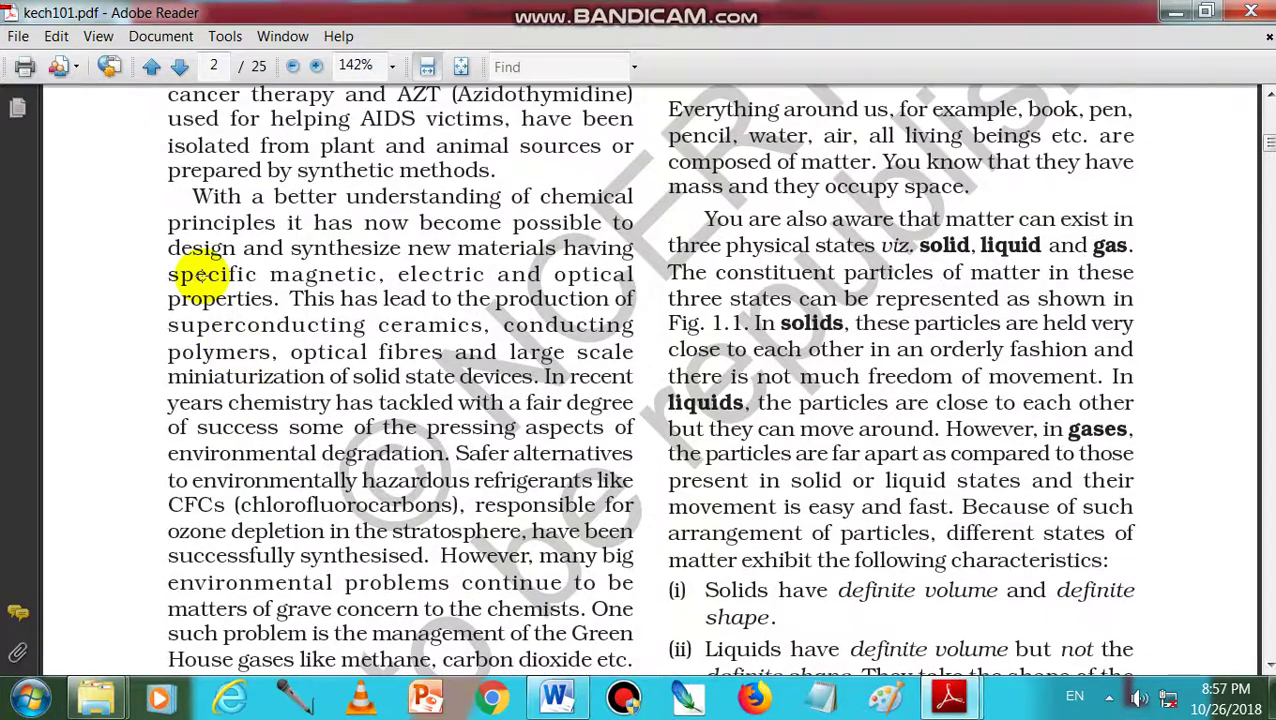
{"action": "scroll", "coordinate": [200, 275], "scroll_direction": "up", "scroll_amount": 11}
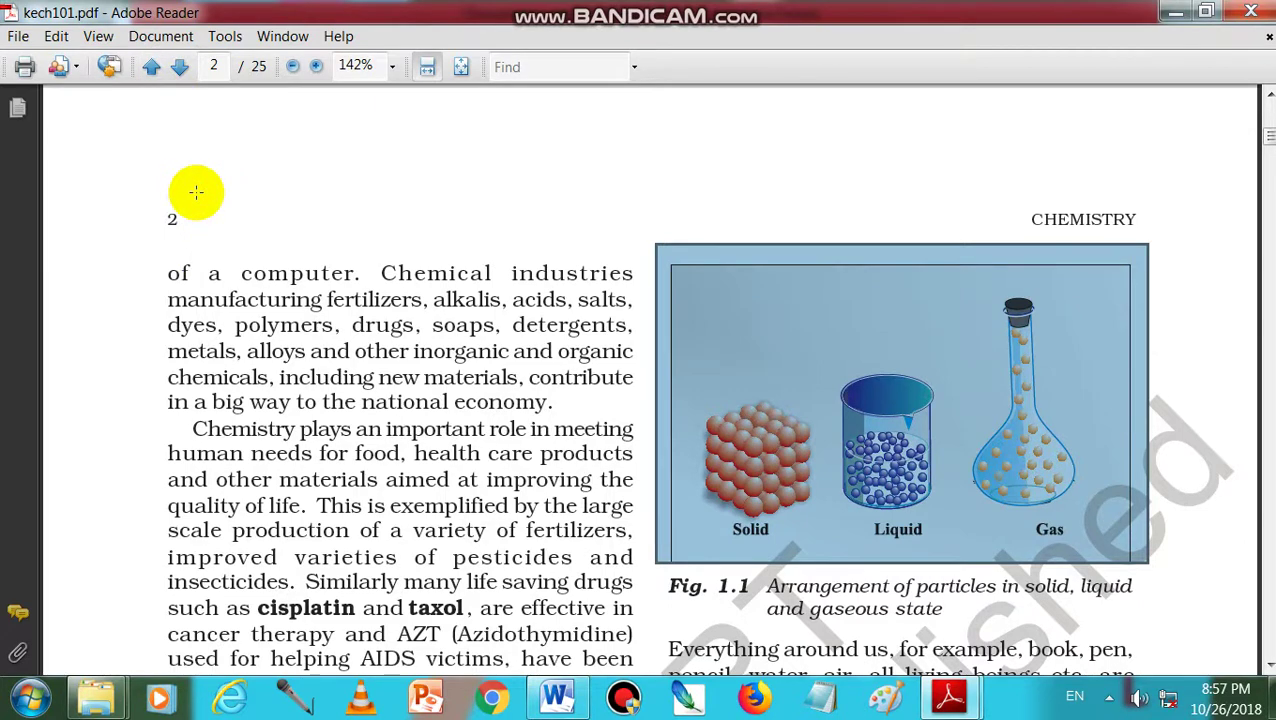
Review the pasted pictures in Word, return to kech101.pdf, and examine the copy options for the captured figure and the selection tools
{"action": "left_click", "coordinate": [563, 697]}
{"action": "scroll", "coordinate": [584, 541], "scroll_direction": "up", "scroll_amount": 3}
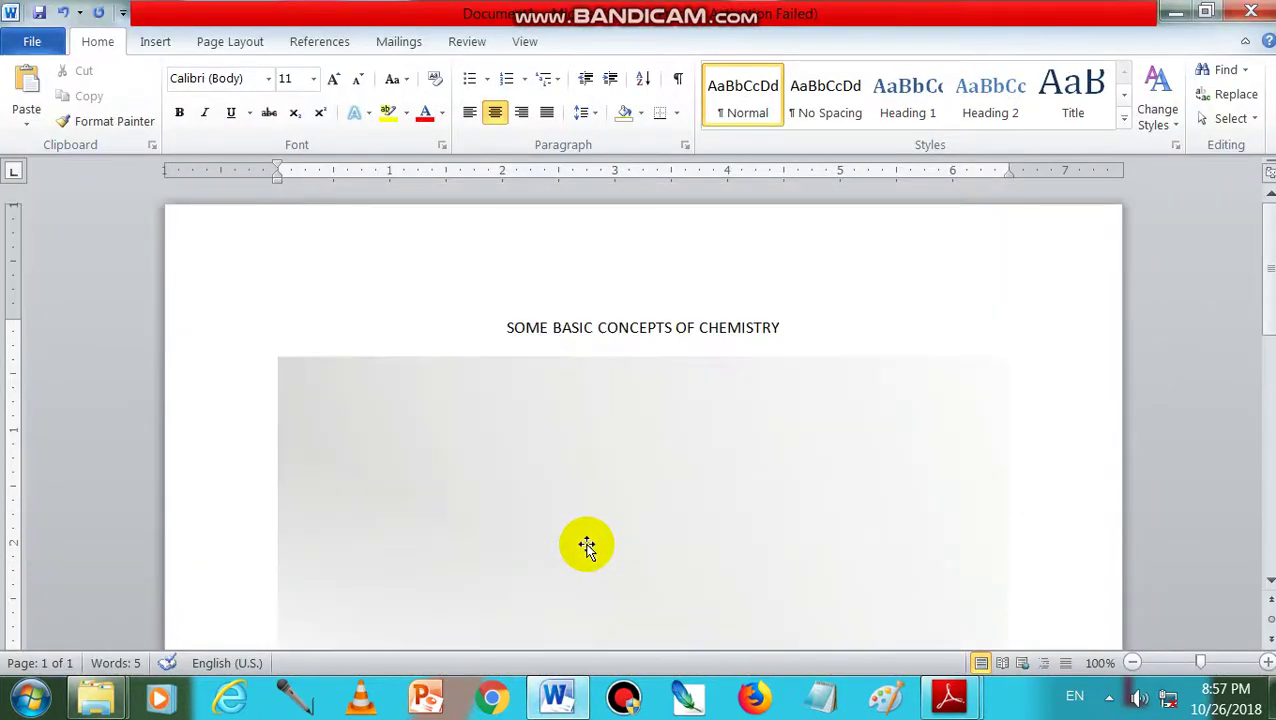
{"action": "scroll", "coordinate": [586, 546], "scroll_direction": "down", "scroll_amount": 3}
{"action": "mouse_move", "coordinate": [949, 697]}
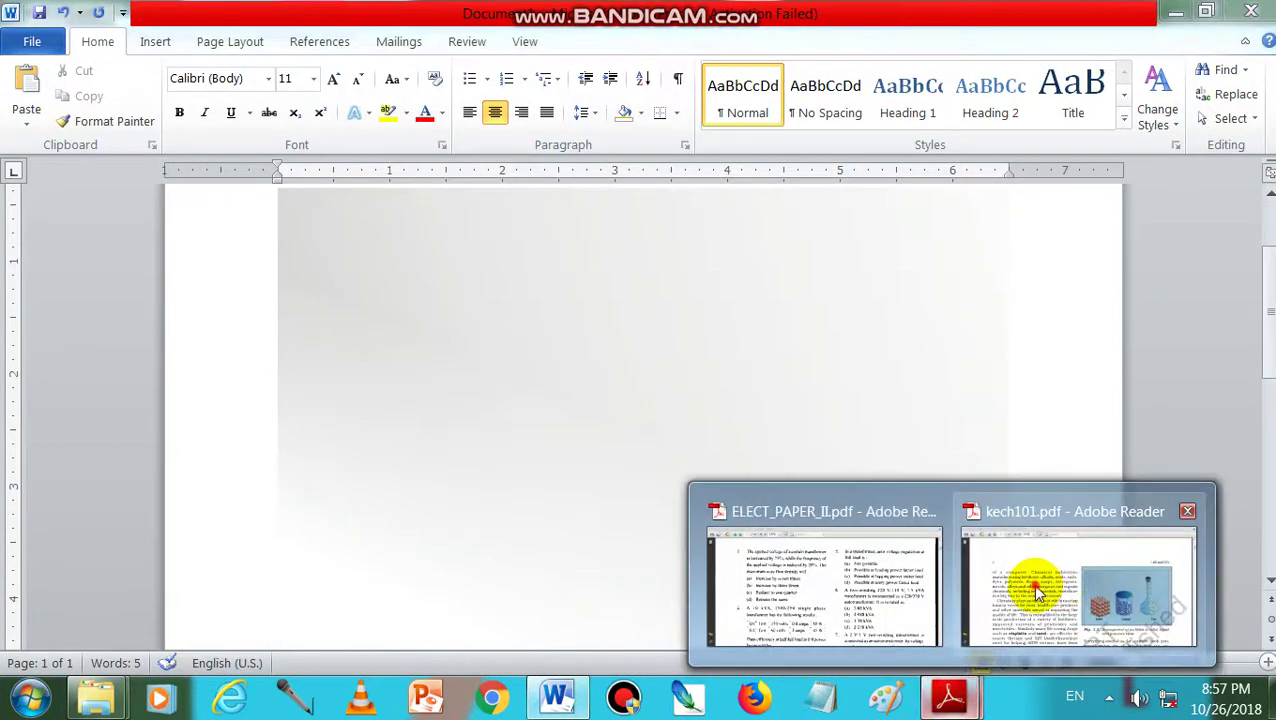
{"action": "left_click", "coordinate": [1038, 592]}
{"action": "right_click", "coordinate": [1091, 402]}
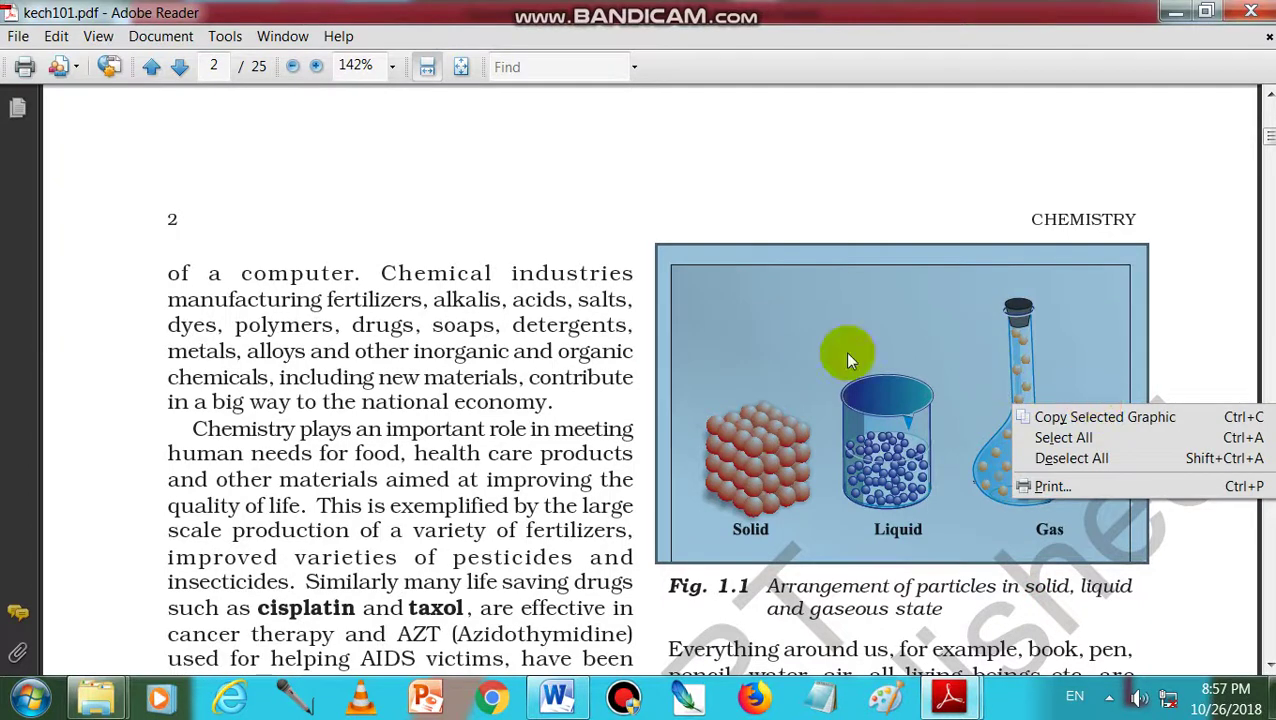
{"action": "left_click", "coordinate": [247, 37]}
{"action": "mouse_move", "coordinate": [383, 70]}
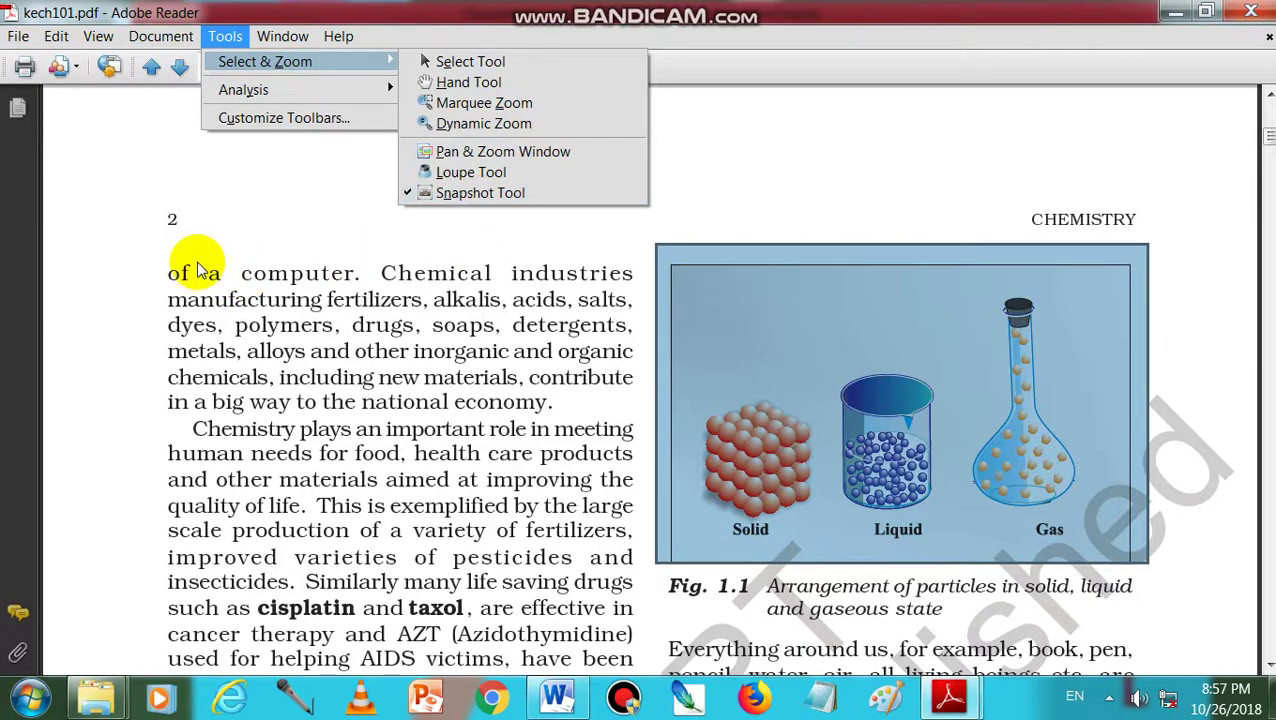
Switch to ELECT_PAPER_II.pdf and use the Snapshot Tool to copy the area around the whole of question 1 on page 2
{"action": "left_click", "coordinate": [952, 695]}
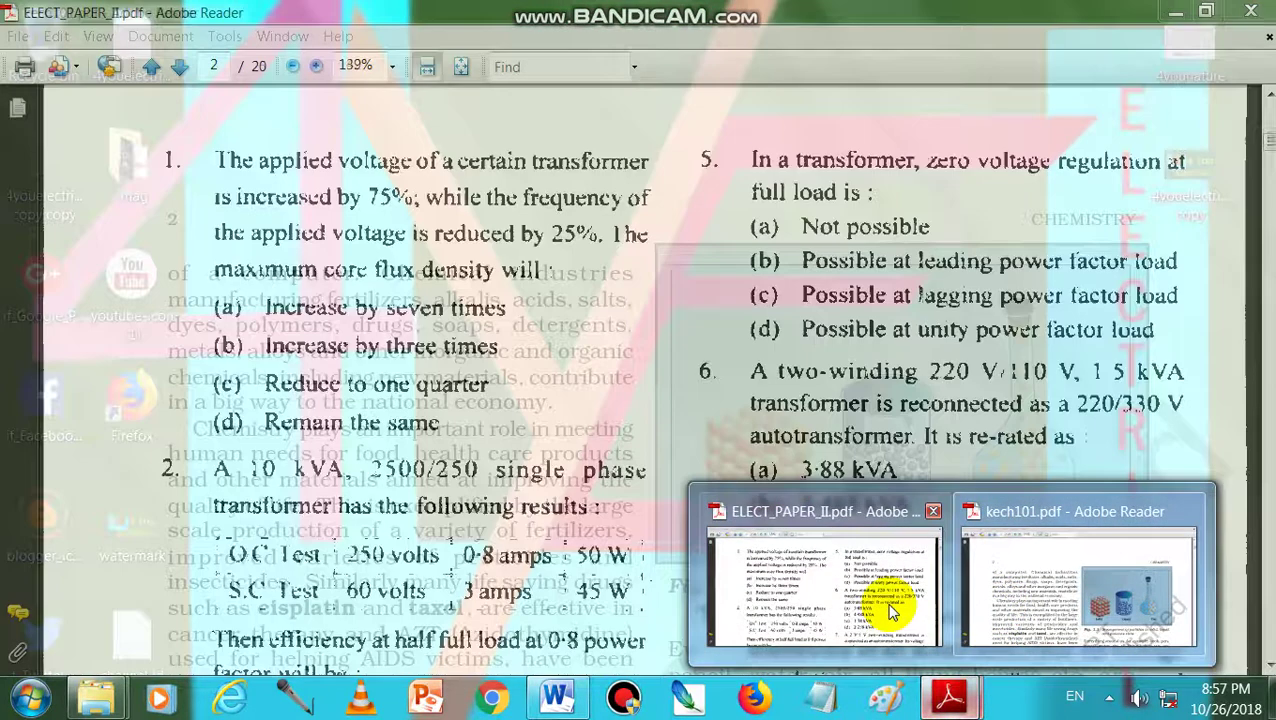
{"action": "left_click", "coordinate": [891, 603]}
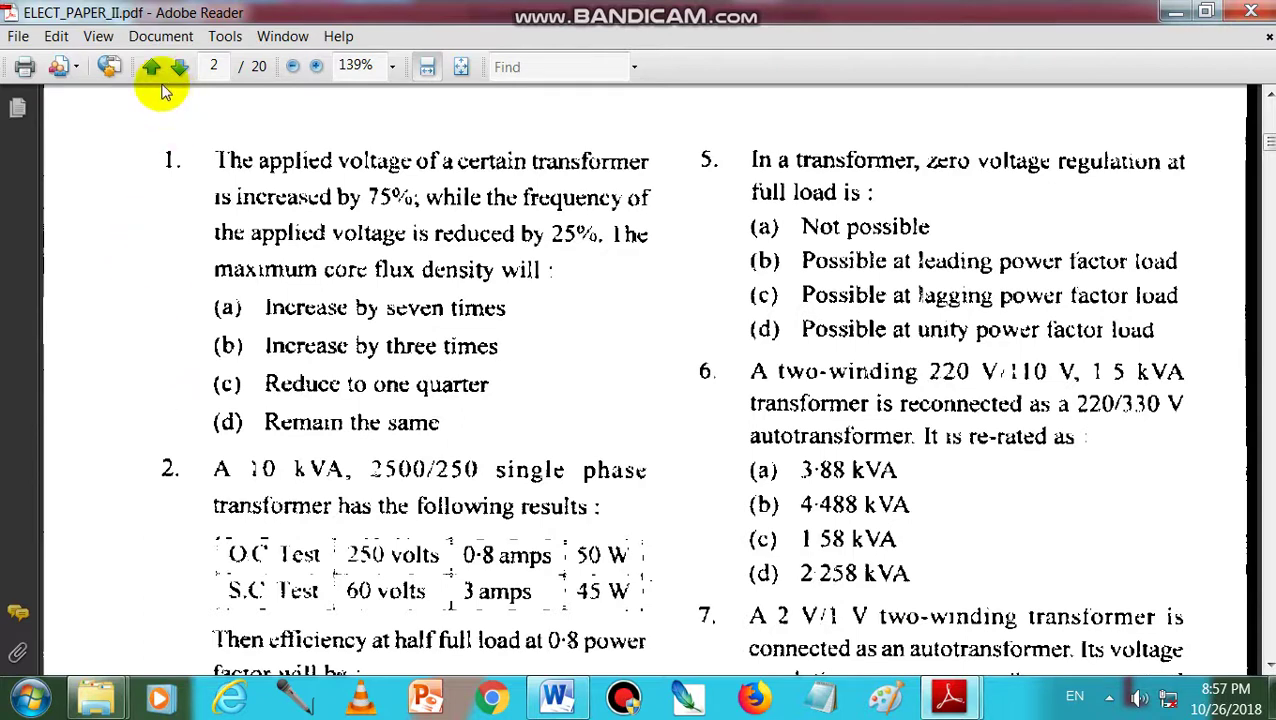
{"action": "left_click", "coordinate": [225, 37]}
{"action": "mouse_move", "coordinate": [258, 67]}
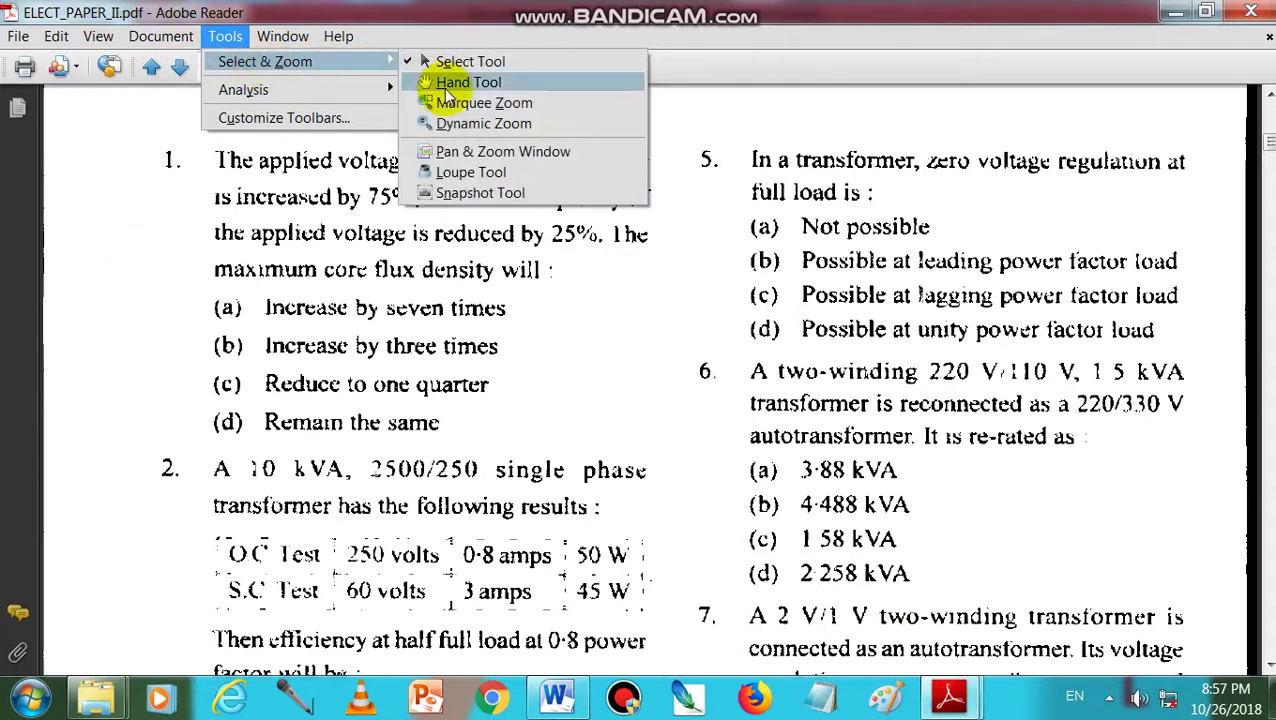
{"action": "left_click", "coordinate": [472, 194]}
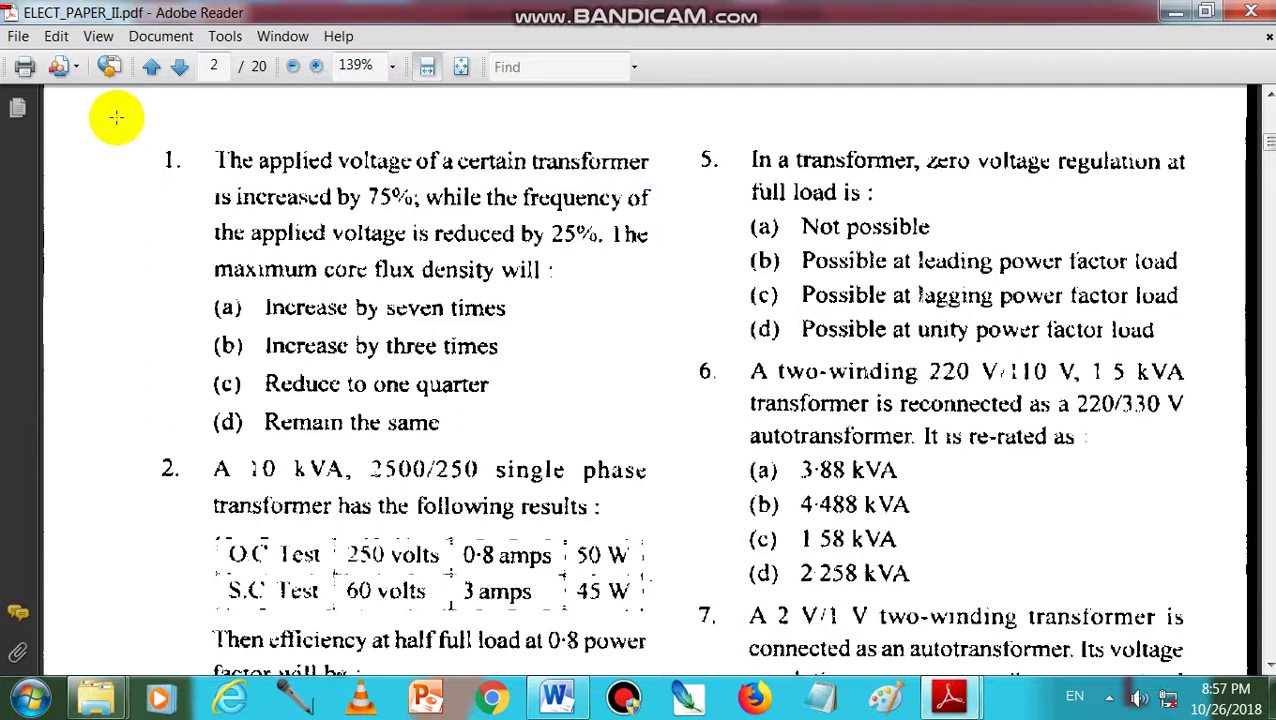
{"action": "left_click_drag", "start_coordinate": [110, 115], "coordinate": [688, 448]}
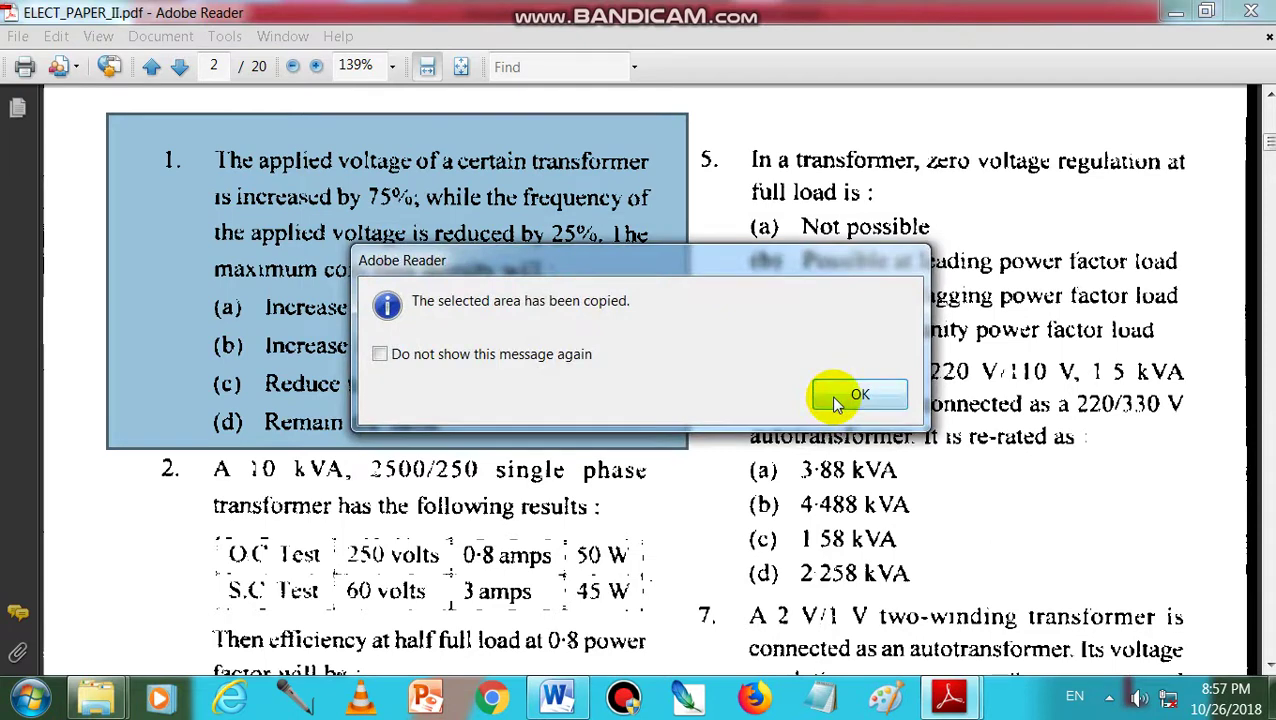
{"action": "left_click", "coordinate": [836, 398]}
Switch to Word and paste the captured question on a new line below the solid, liquid and gas figure
{"action": "left_click", "coordinate": [560, 700]}
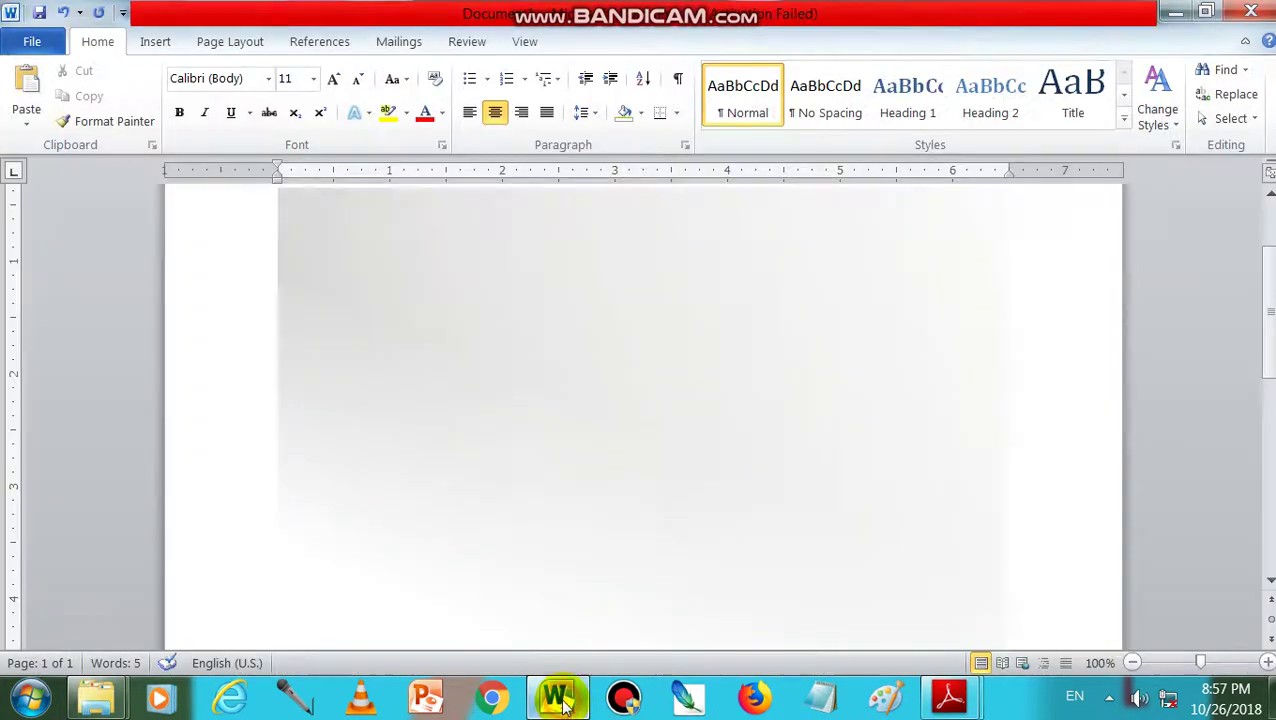
{"action": "key", "text": "ctrl+v"}
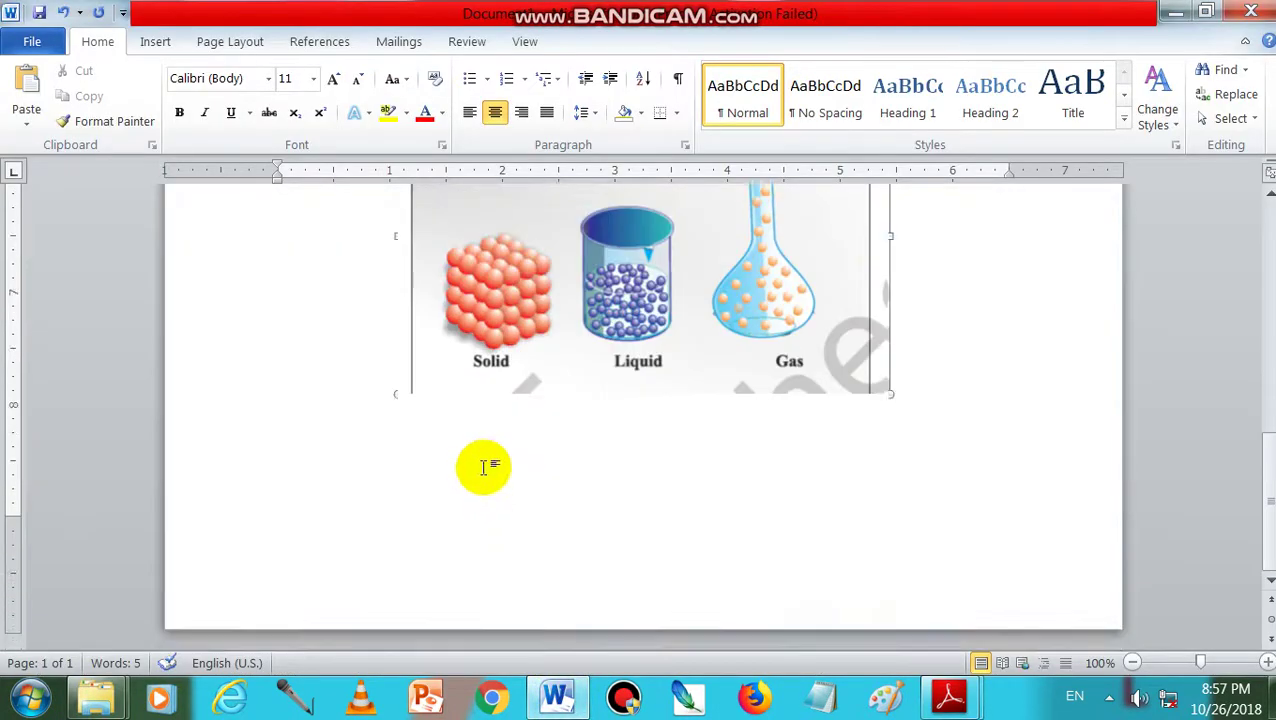
{"action": "left_click", "coordinate": [972, 398]}
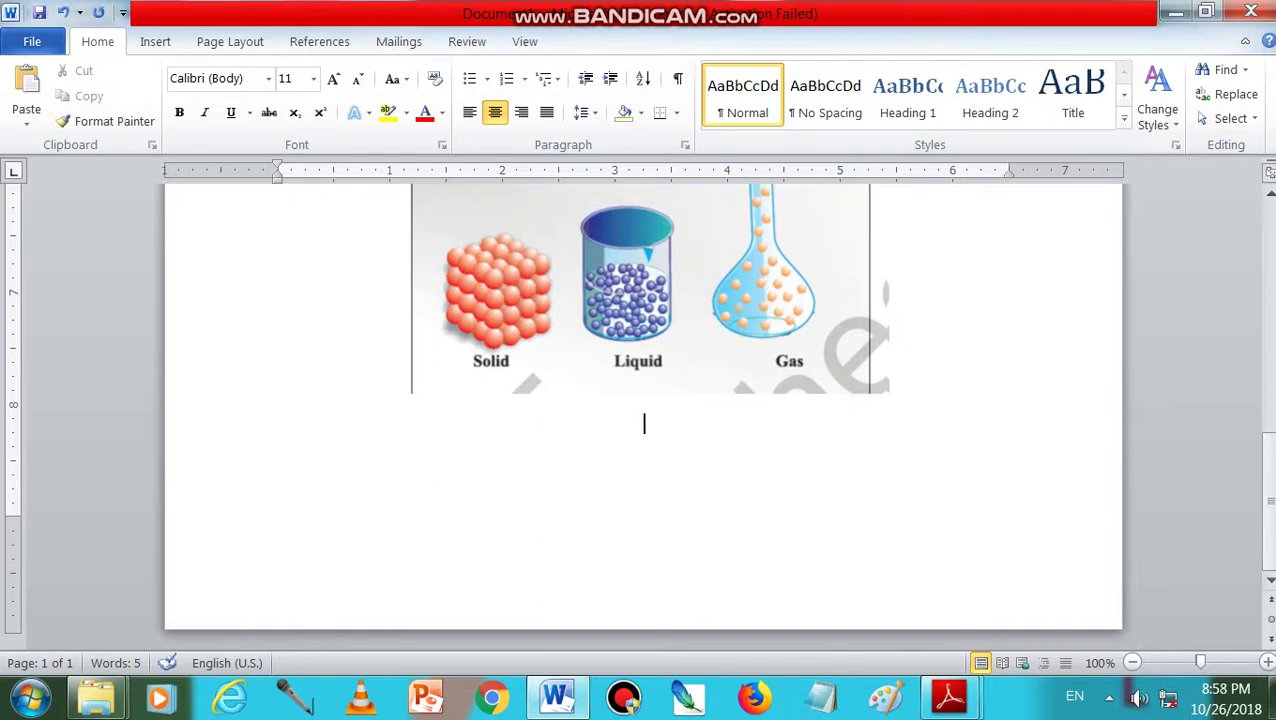
{"action": "left_click", "coordinate": [972, 398]}
{"action": "key", "text": "ctrl+v"}
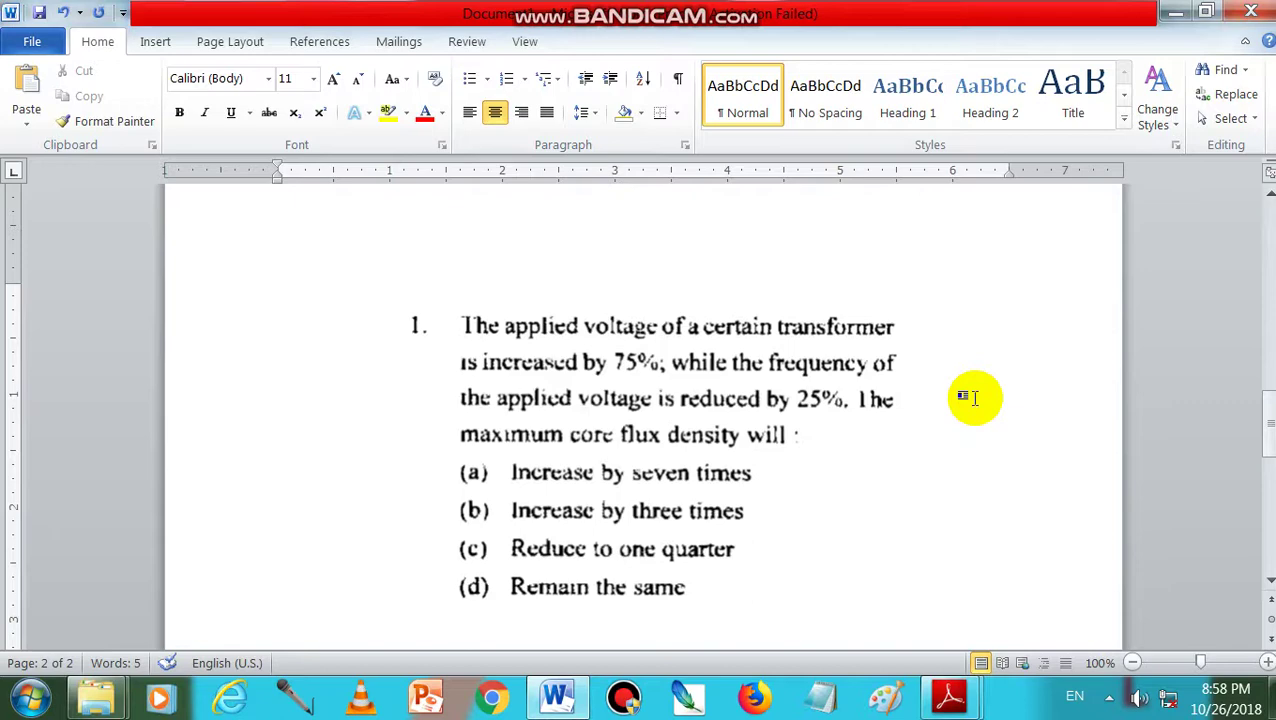
Check the pasted question in Word against the captured area in ELECT_PAPER_II.pdf, and return to the Word document
{"action": "scroll", "coordinate": [652, 585], "scroll_direction": "down", "scroll_amount": 3}
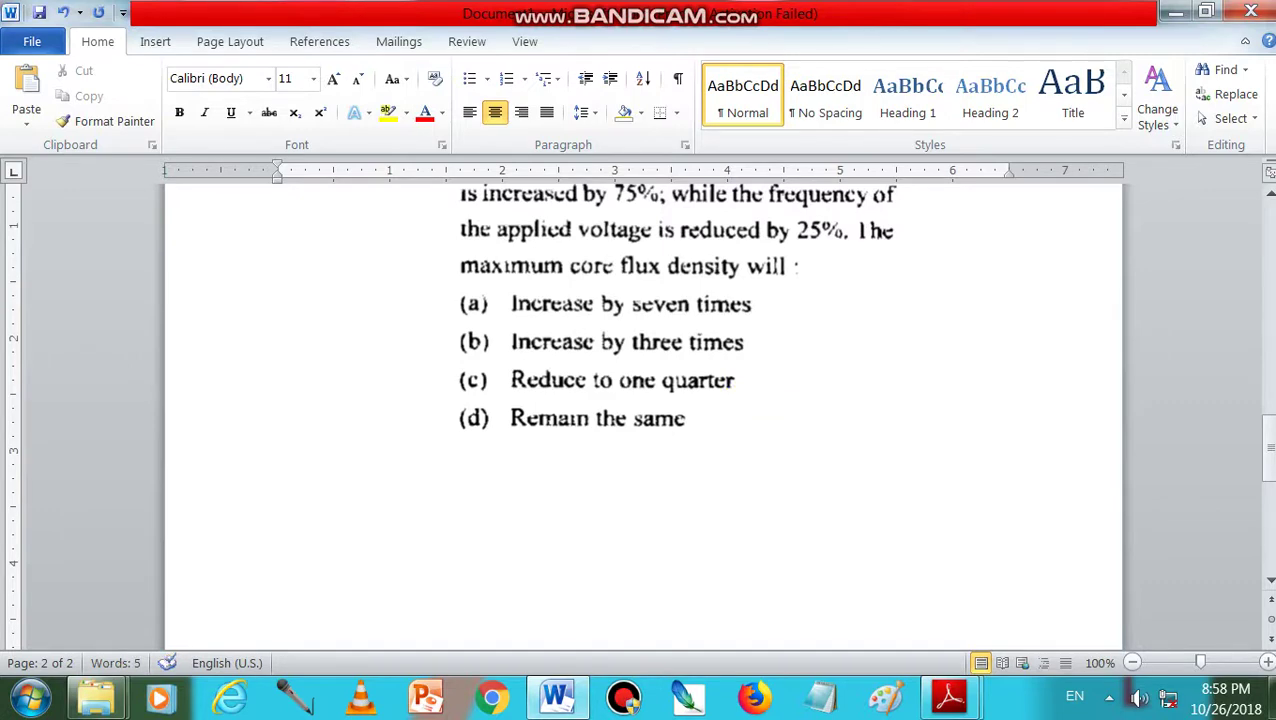
{"action": "scroll", "coordinate": [622, 388], "scroll_direction": "up", "scroll_amount": 3}
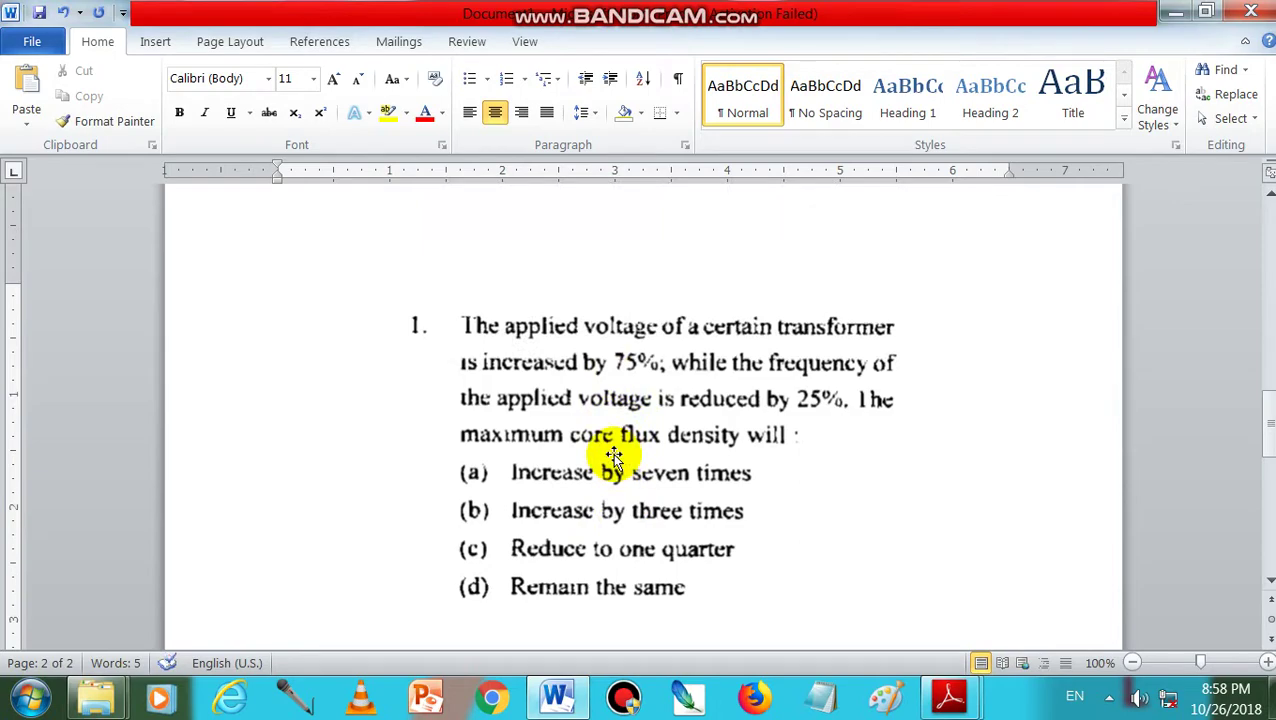
{"action": "mouse_move", "coordinate": [950, 698]}
{"action": "mouse_move", "coordinate": [840, 592]}
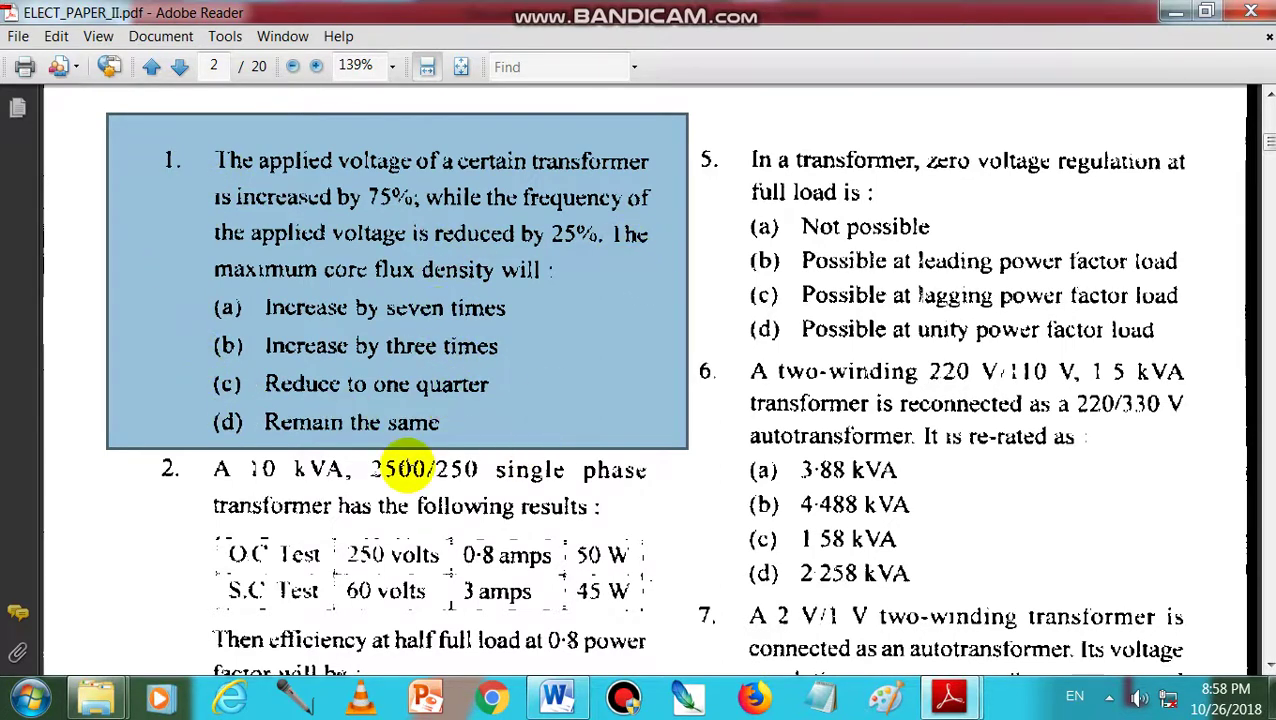
{"action": "left_click", "coordinate": [1177, 12]}
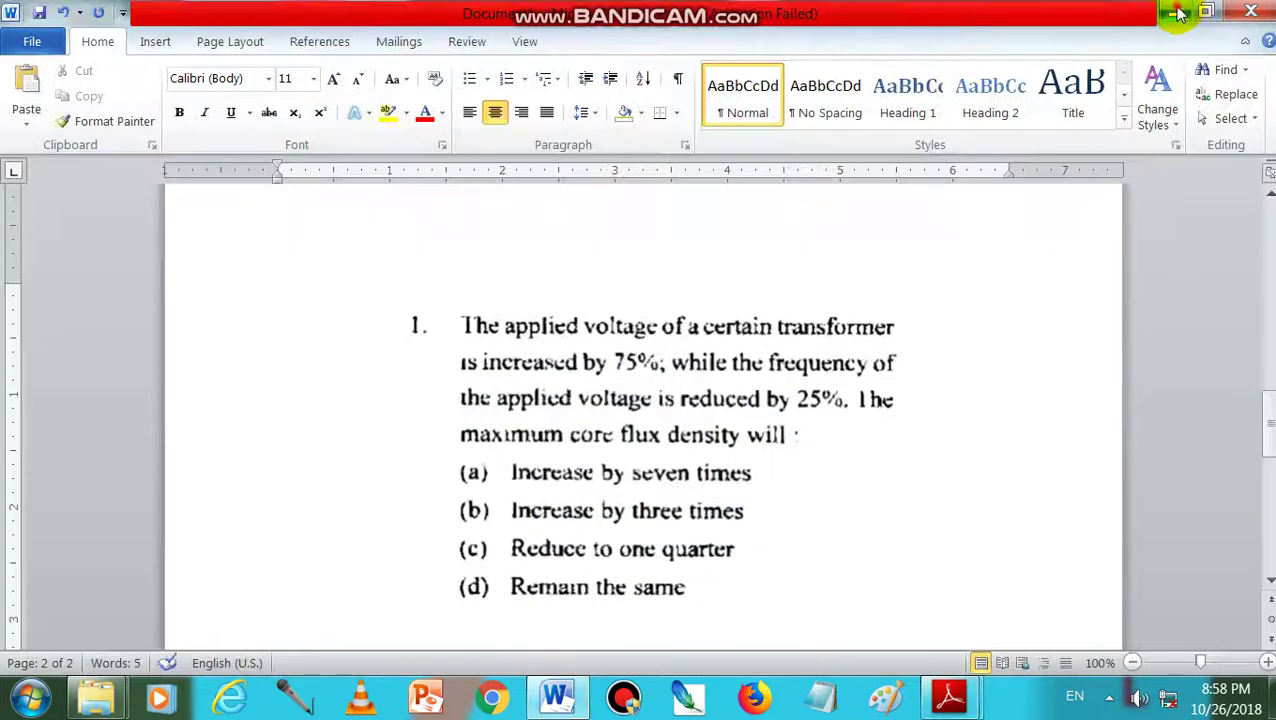